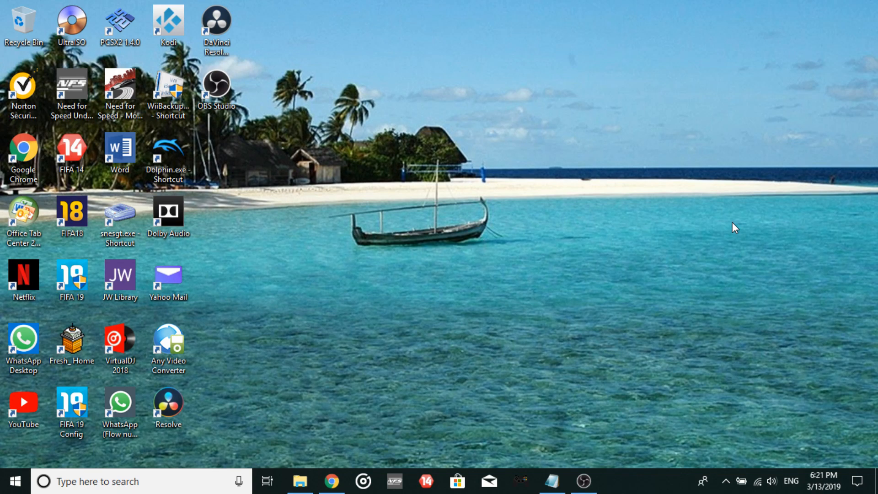
Switch to Chrome and view the finished thumbnail example and the two Pixabay source photos of the wave surfer and jet ski.
click(333, 480)
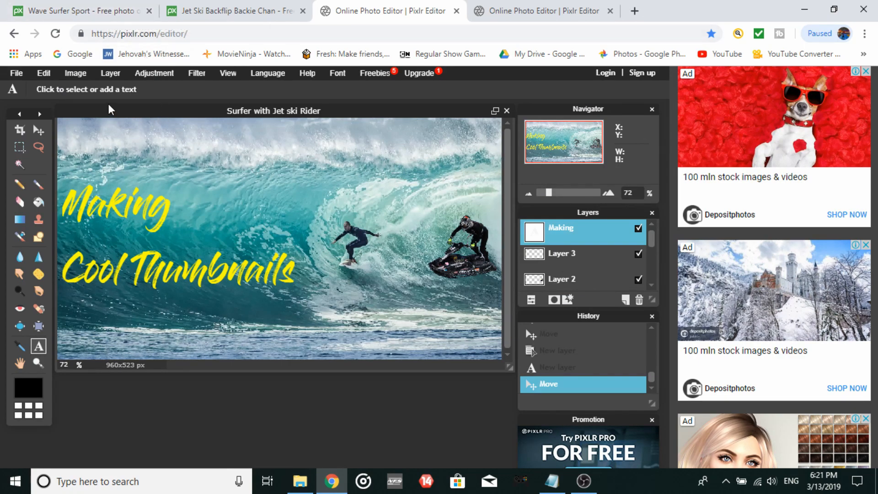
click(88, 12)
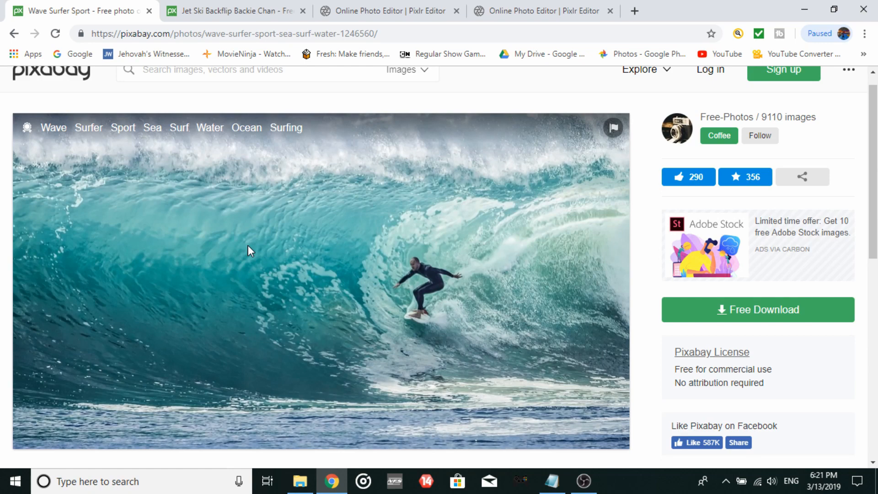
click(217, 16)
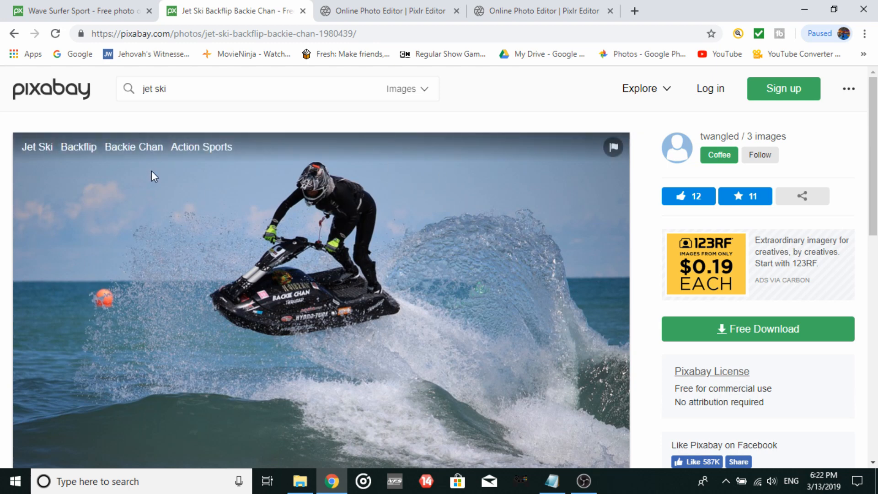
Open jet ski.jpg from the Downloads folder in the empty Pixlr Editor page and unlock its background layer.
click(522, 14)
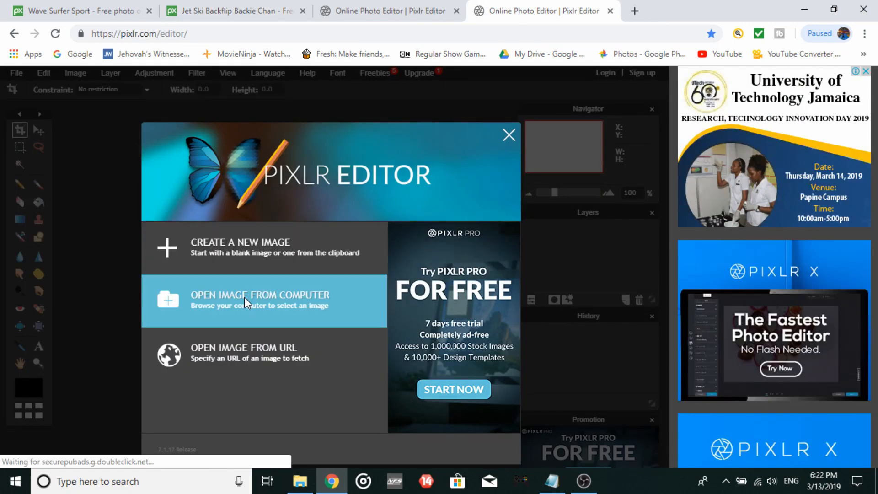
click(245, 298)
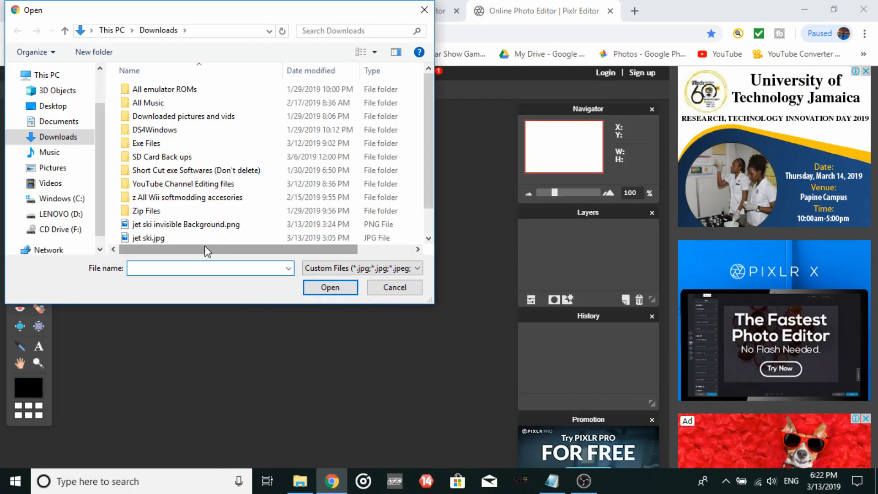
click(191, 238)
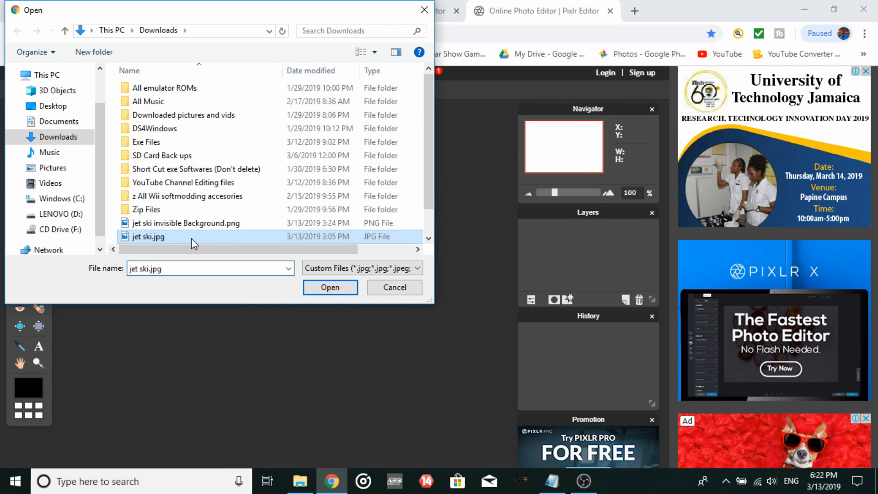
click(344, 287)
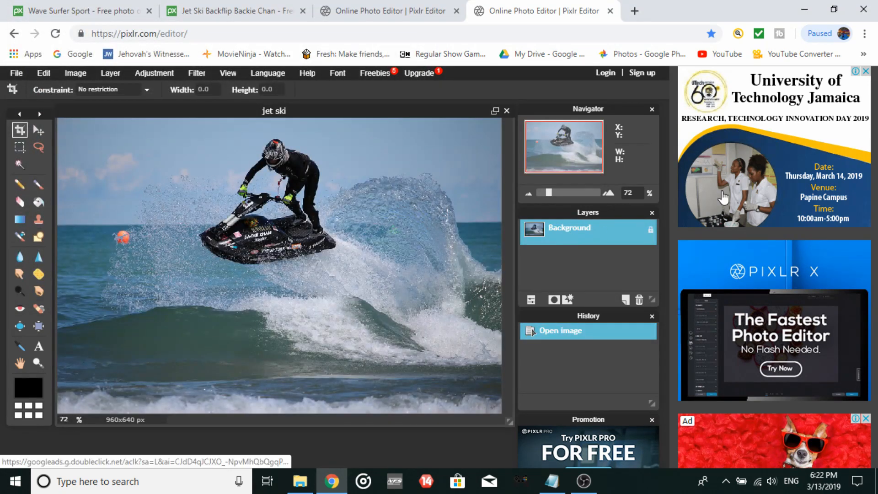
double_click(650, 229)
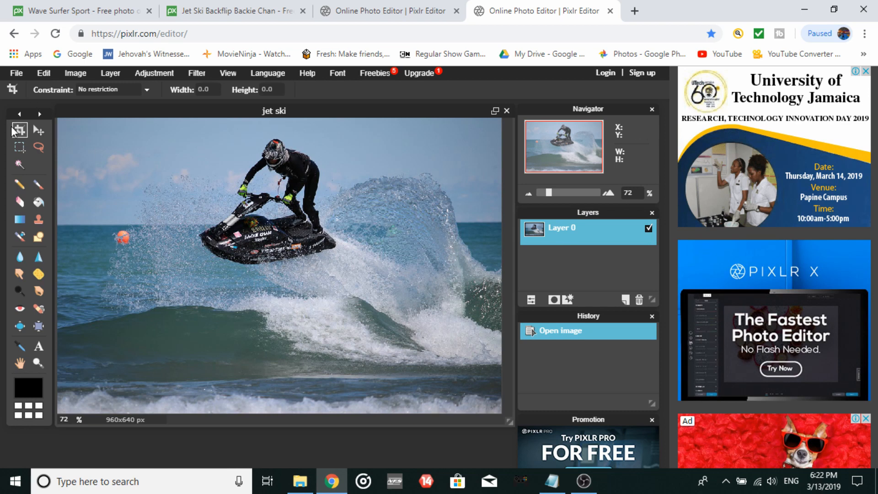
Select a full-height rectangle about 310 × 638 px beside the jet ski's nose, align it with the image edge, and clear it.
click(16, 143)
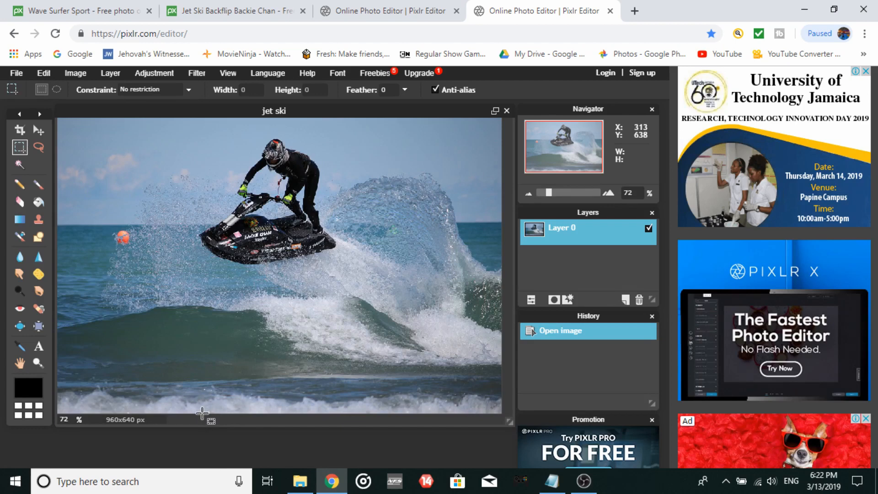
drag(203, 413, 60, 117)
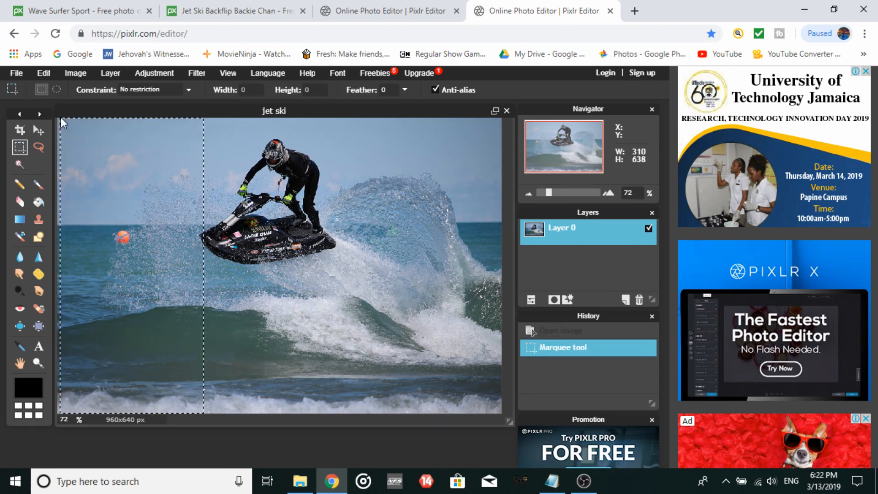
drag(87, 153, 82, 154)
key(Delete)
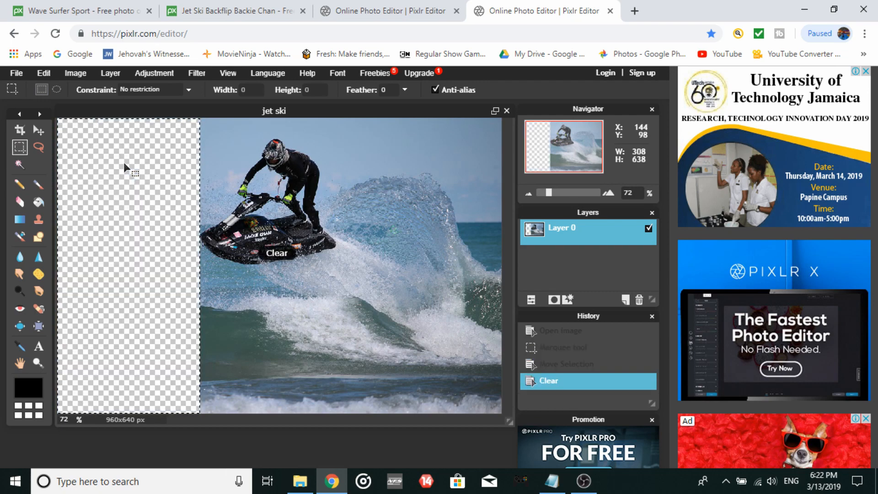
Move the rectangular selection to the area behind the jet ski and clear everything from its rear to the image edge.
drag(146, 174, 424, 174)
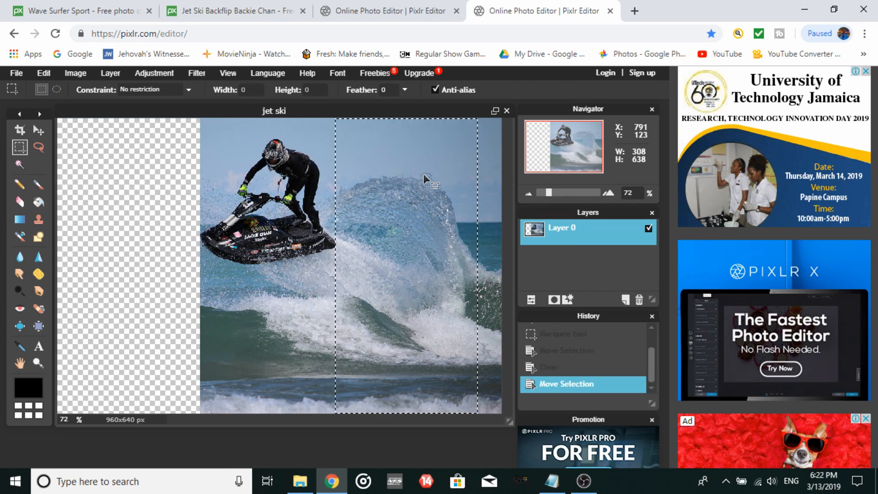
key(Delete)
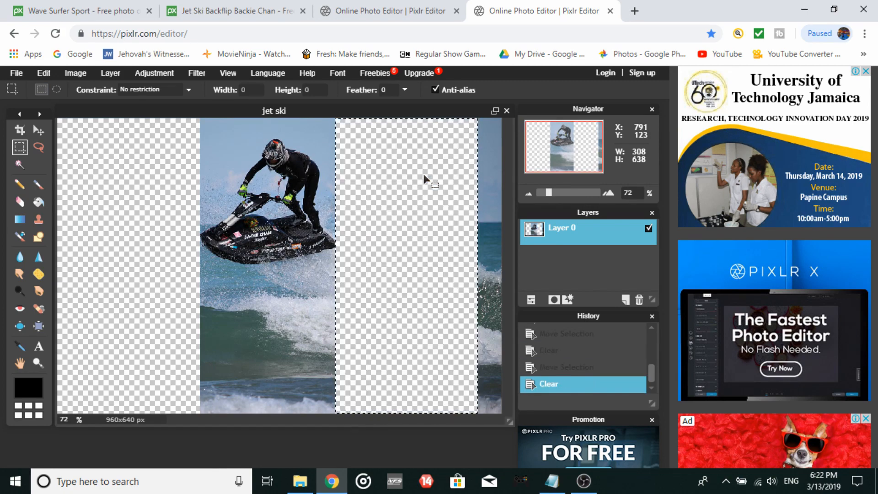
drag(424, 173, 449, 174)
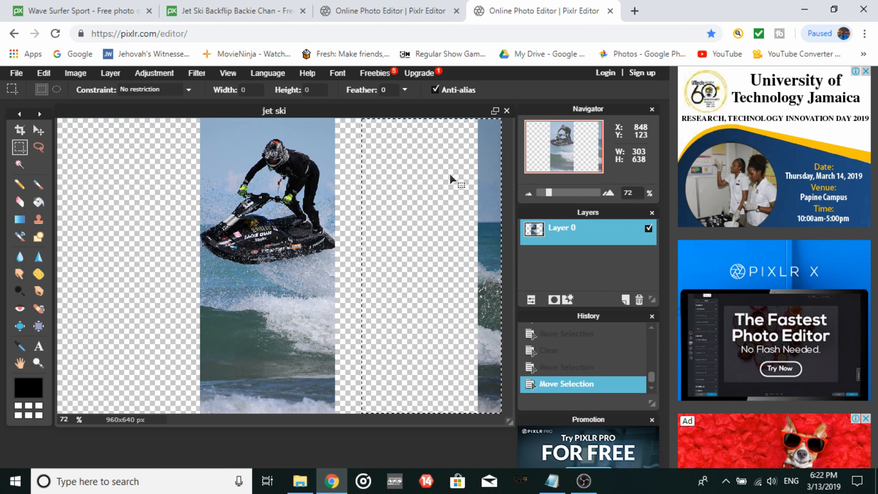
key(Delete)
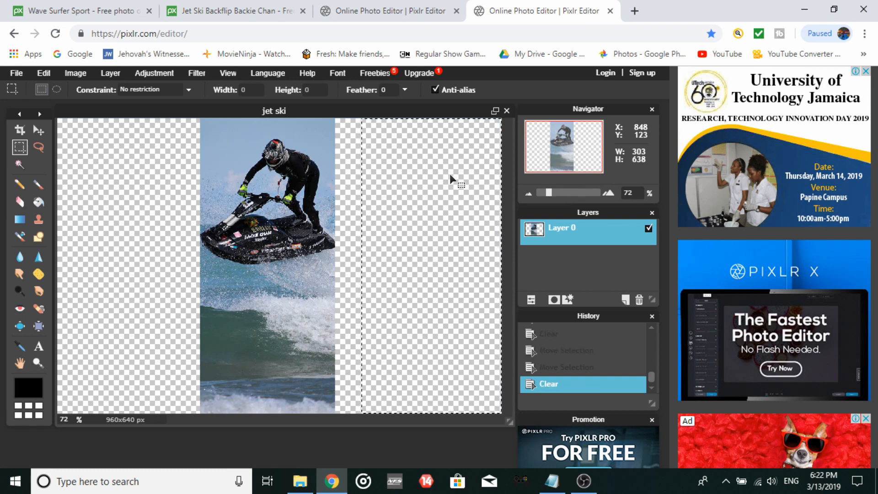
Move the rectangular selection over the water directly below the jet ski and clear it.
right_click(397, 332)
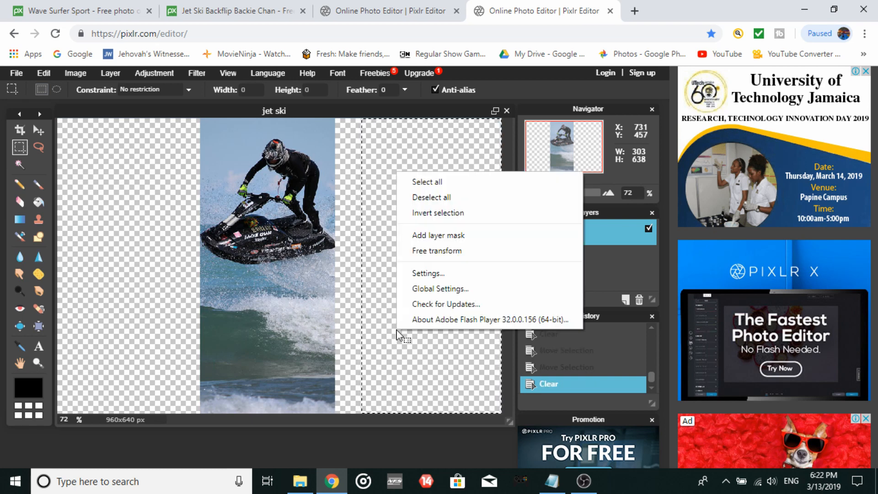
click(378, 211)
drag(378, 211, 215, 360)
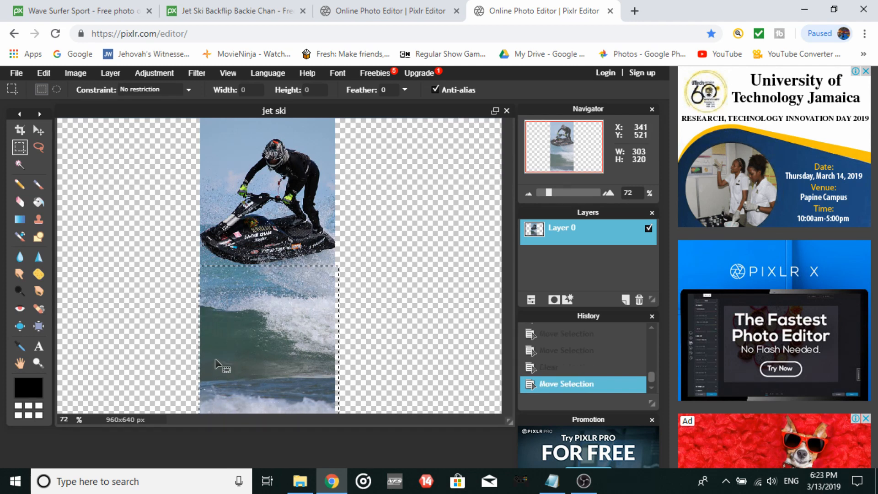
key(Delete)
Try to clear the sky above the rider by moving the existing selection over it, and deselect all.
drag(215, 358, 216, 84)
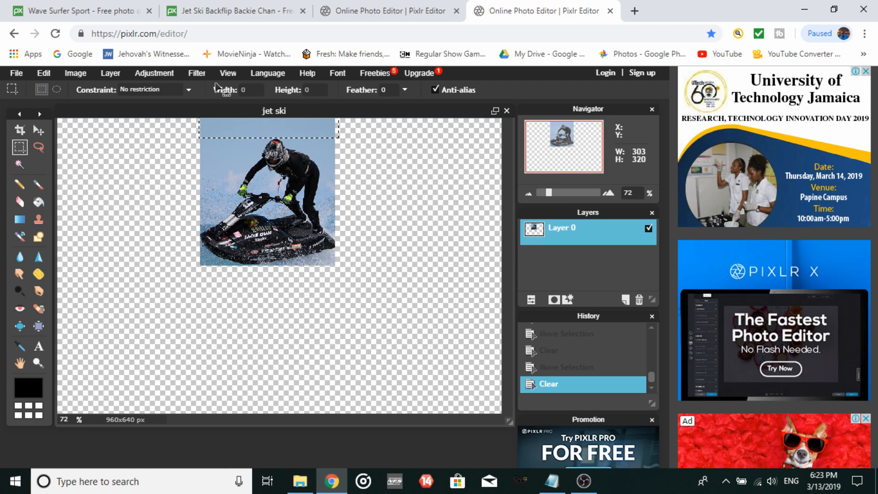
key(Delete)
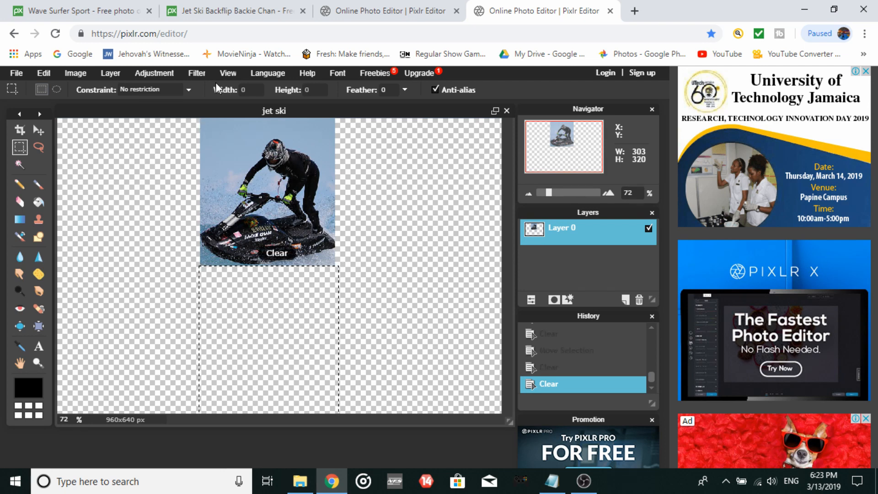
drag(247, 290, 260, 111)
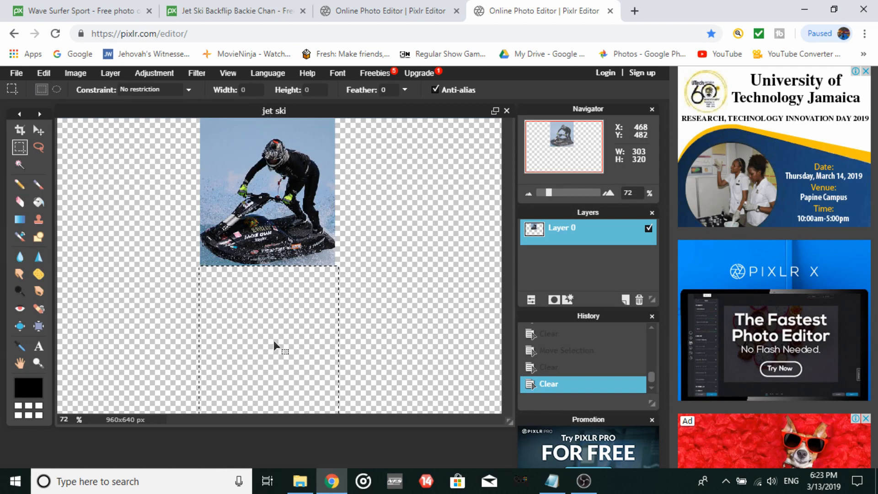
click(392, 255)
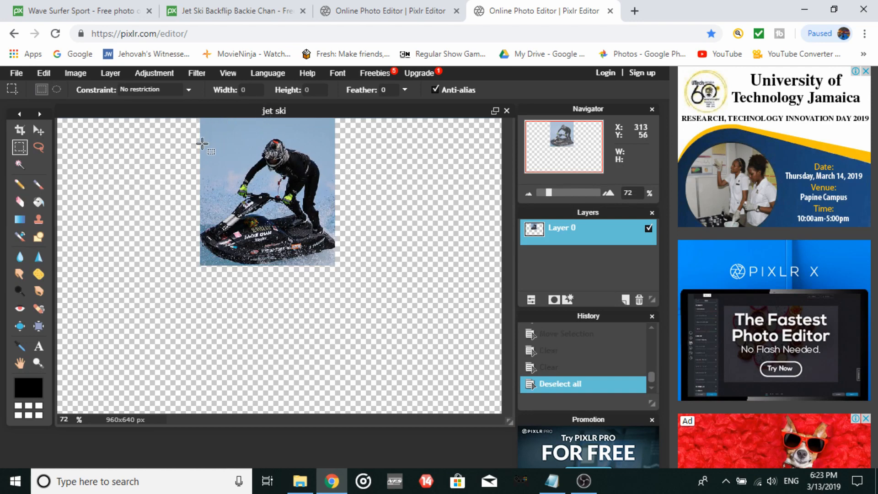
Select a strip about 380 × 46 px over the sky above the rider's helmet, clear it, and deselect all.
drag(193, 145, 325, 124)
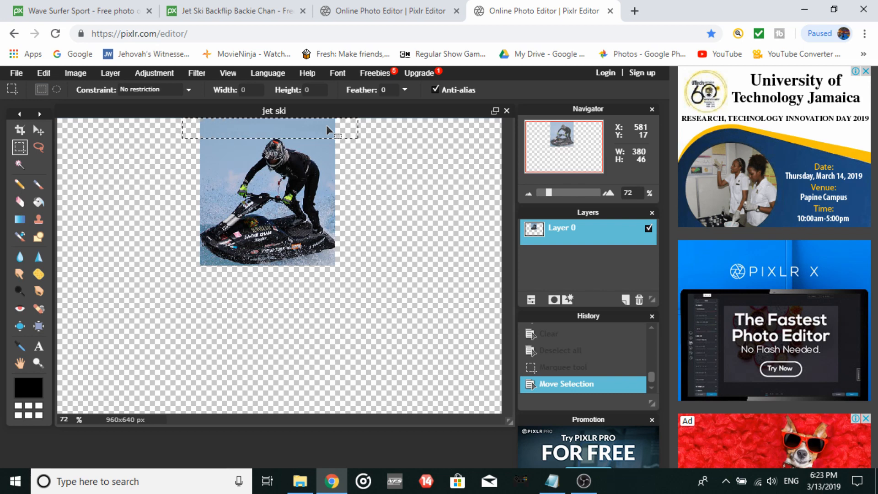
key(Delete)
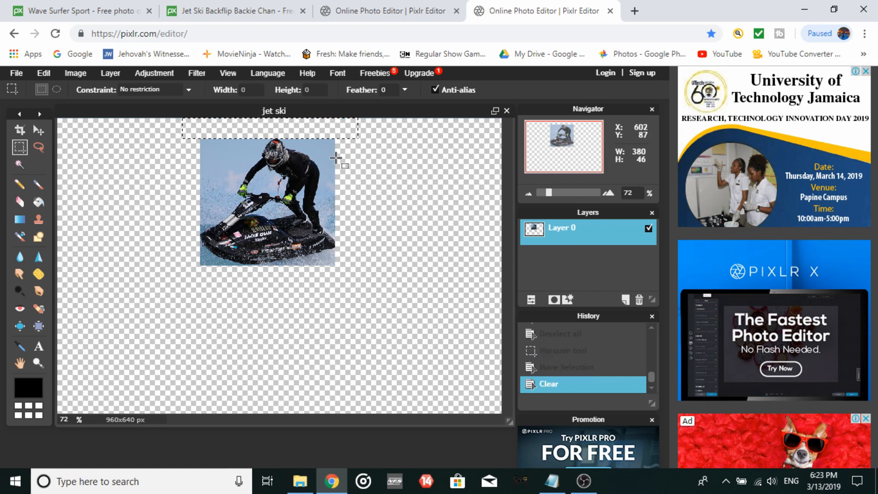
key(ctrl+d)
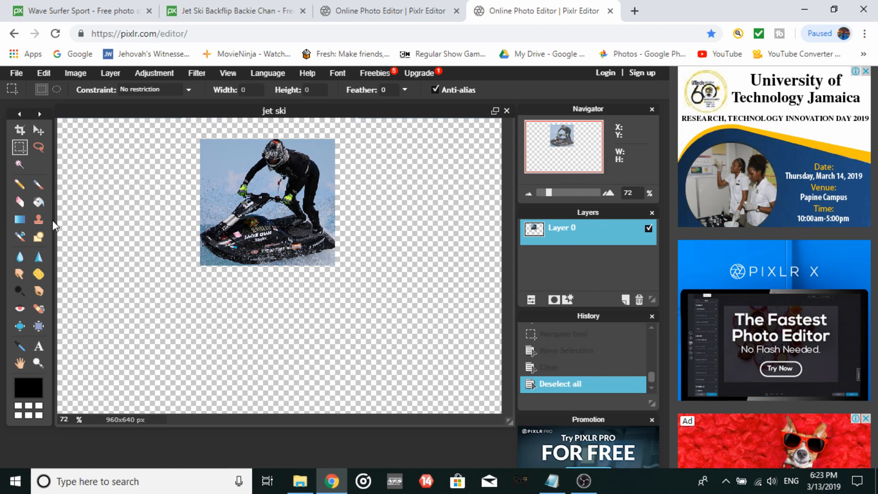
Remove the blue sky on both sides of the rider and between the arms and handlebars using the Wand tool.
click(20, 163)
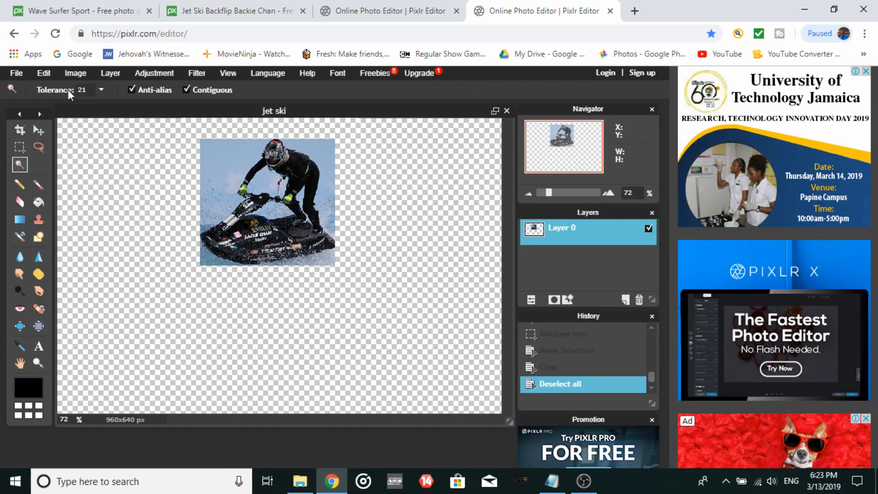
click(223, 168)
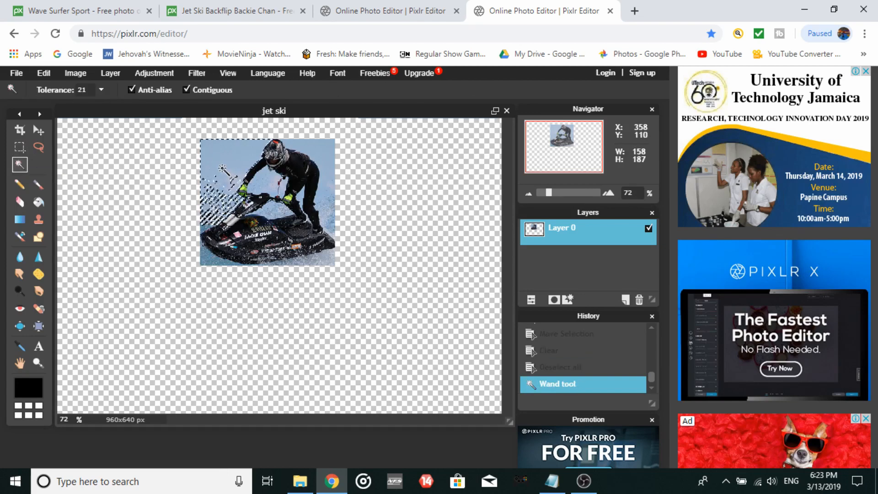
key(Delete)
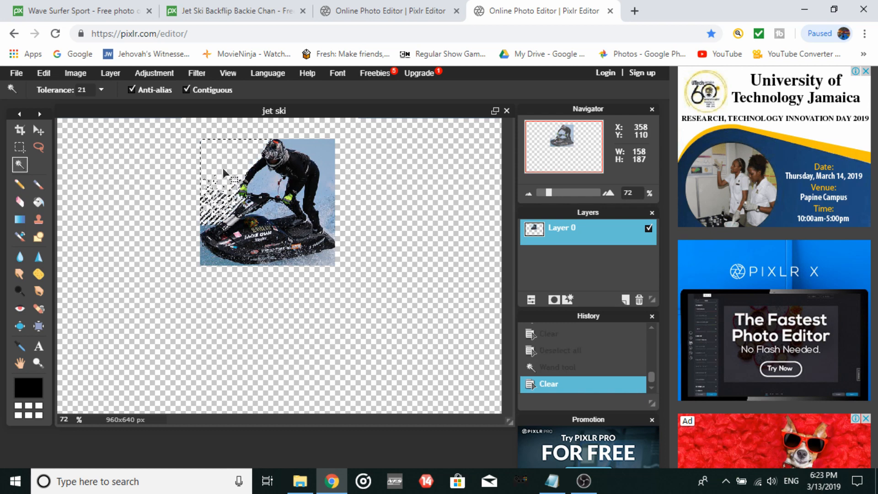
click(325, 155)
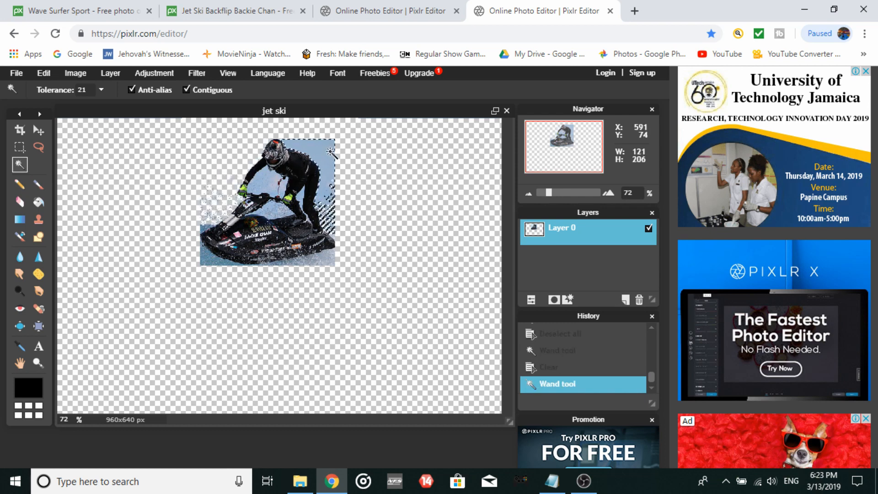
key(Delete)
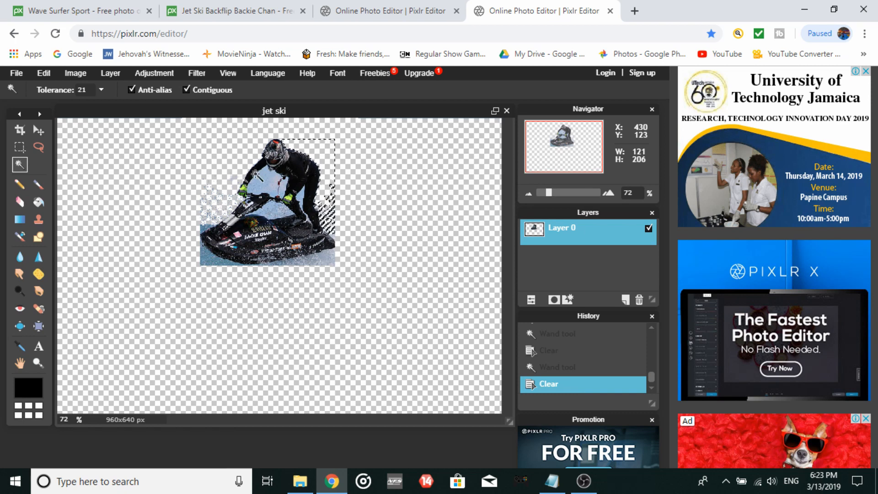
click(262, 185)
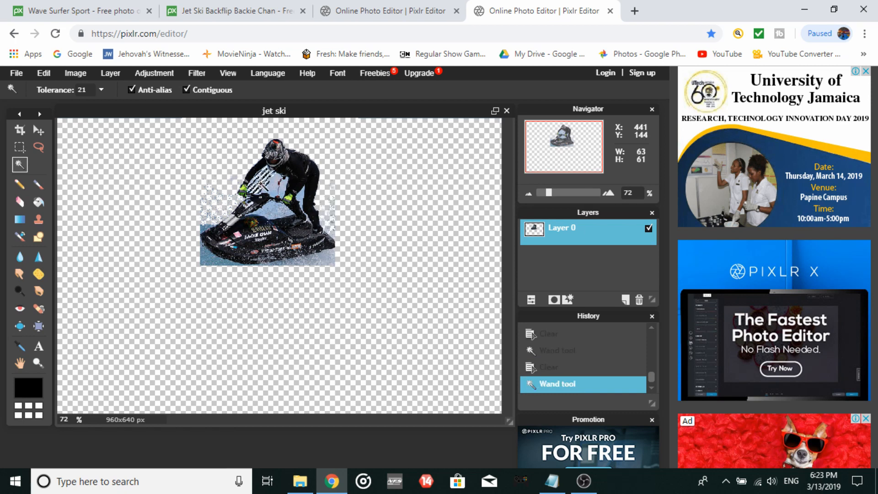
key(Delete)
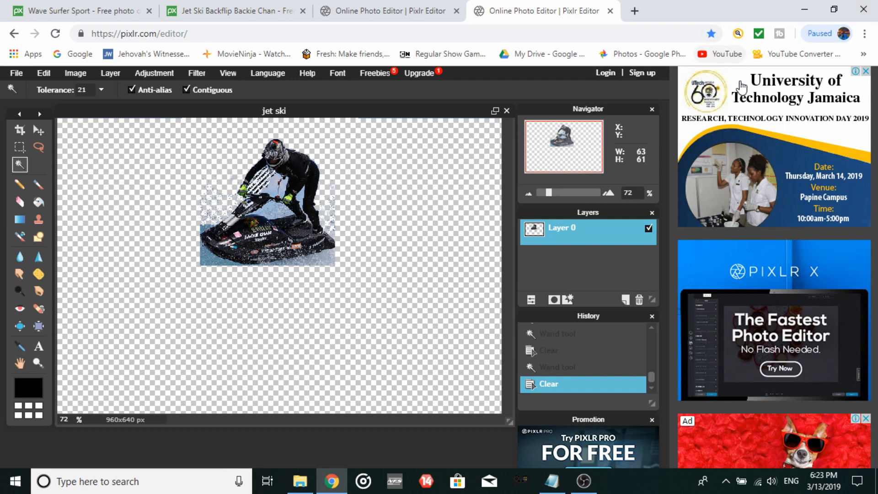
Set up saving the jet ski cutout in the PNG (Transparent, full quality) format, and cancel the save.
click(12, 78)
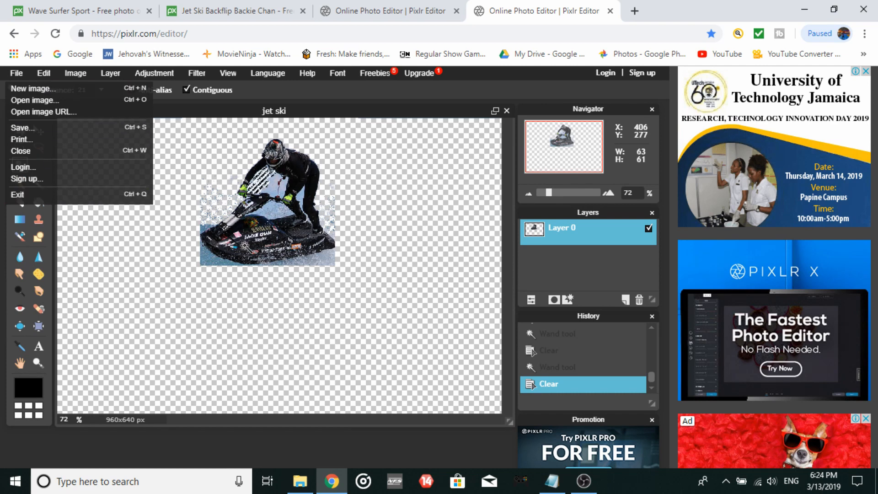
click(11, 126)
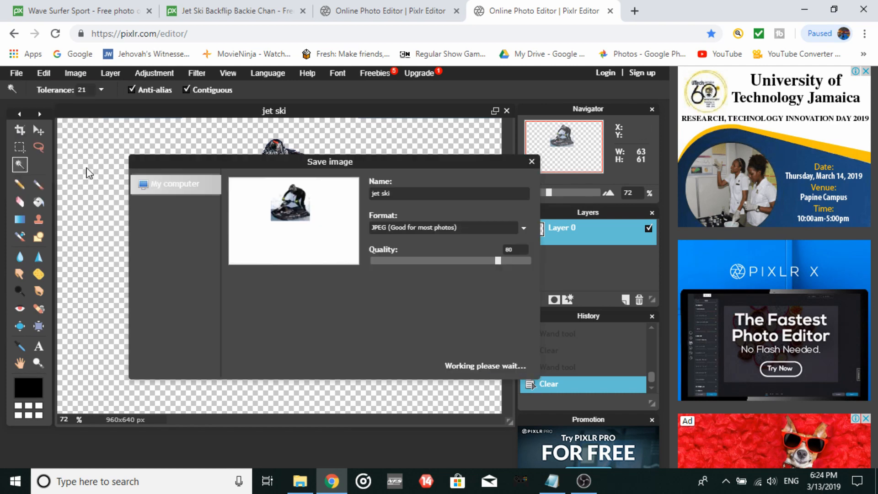
click(404, 229)
click(410, 251)
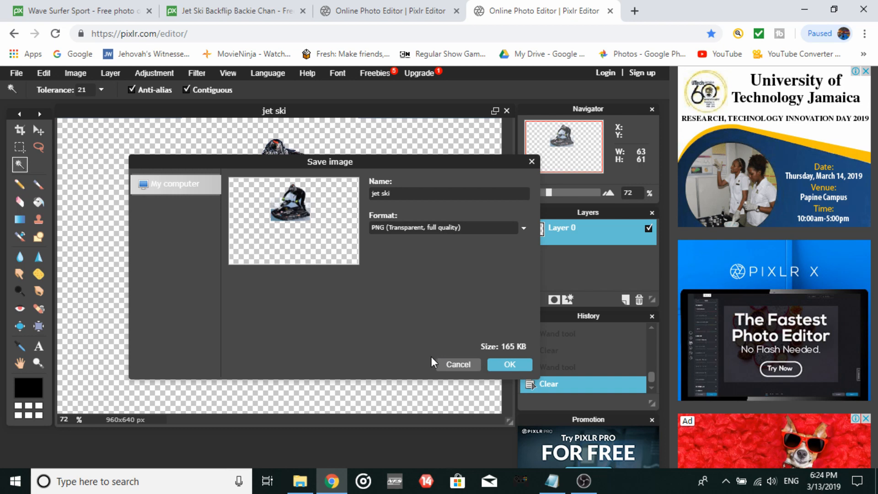
click(446, 362)
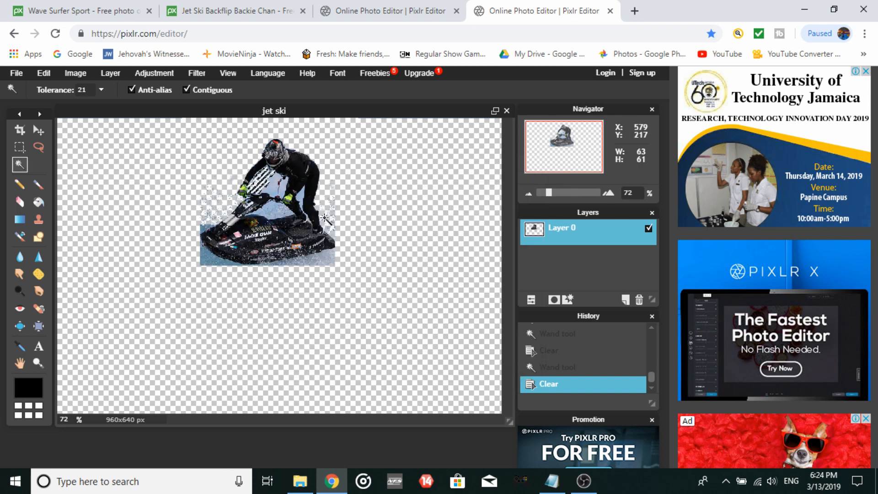
Reload the editor, discarding the current jet ski image, and open Surfer.jpg from the Downloads folder.
click(55, 34)
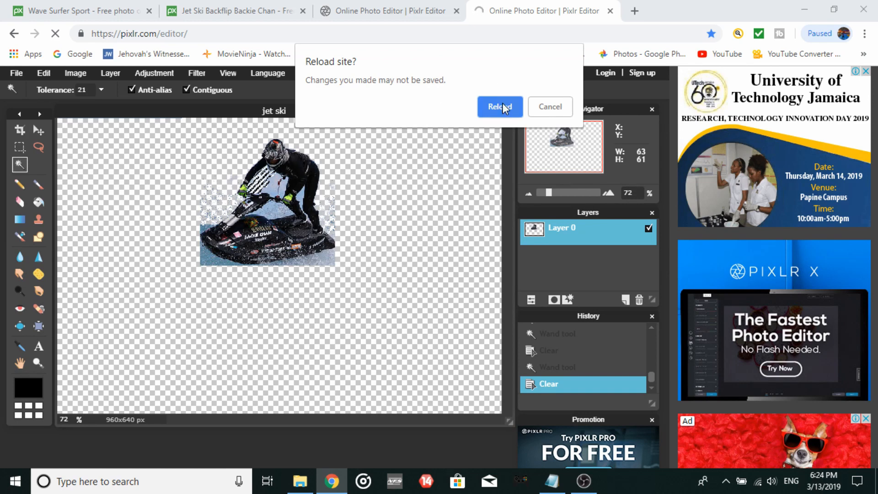
click(500, 107)
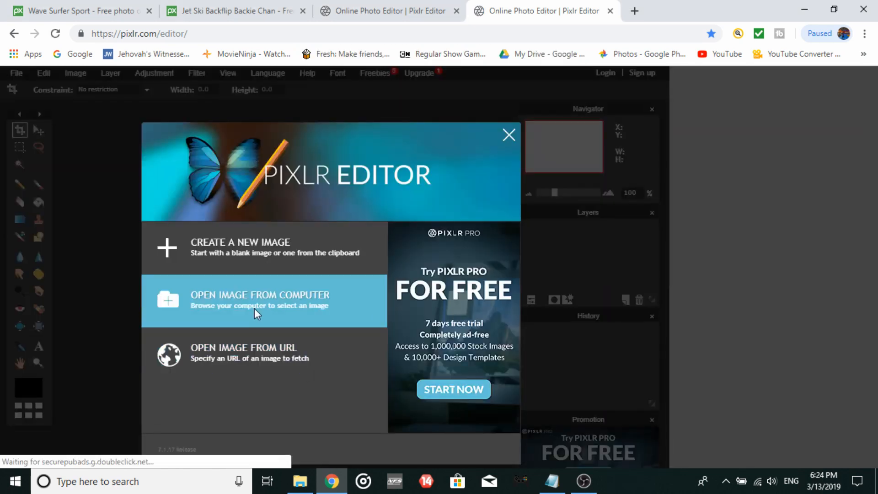
click(254, 308)
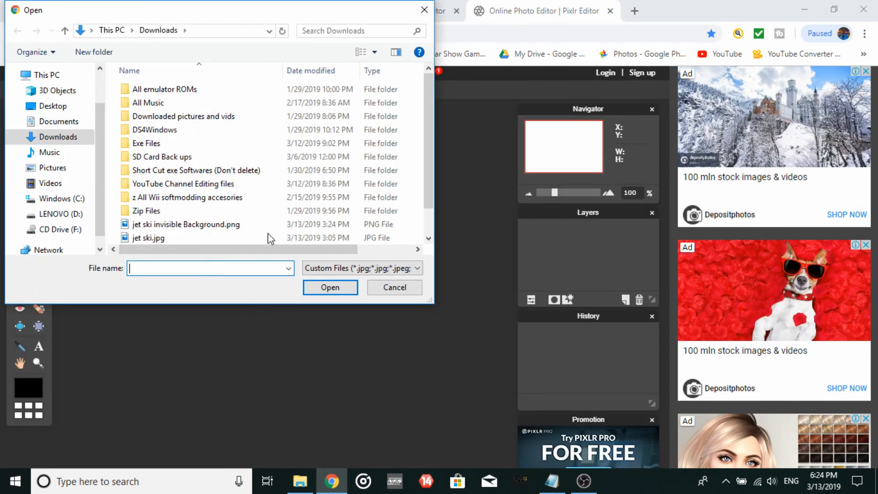
drag(429, 172, 427, 192)
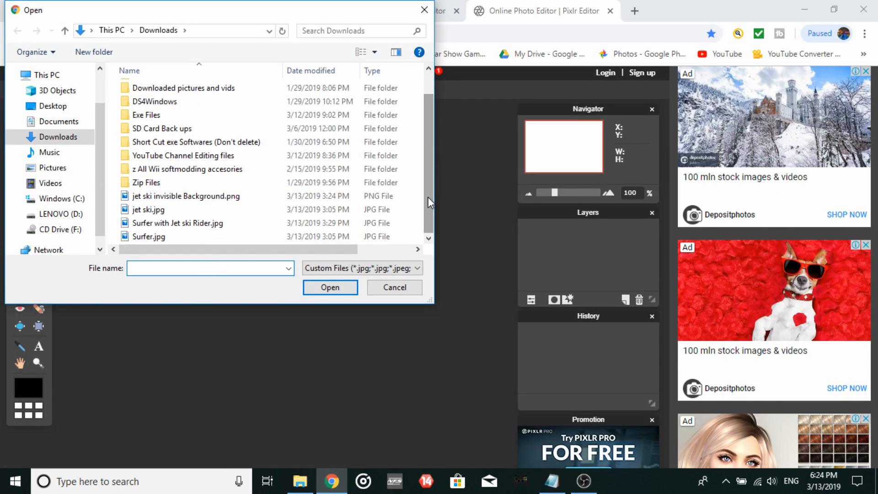
double_click(153, 236)
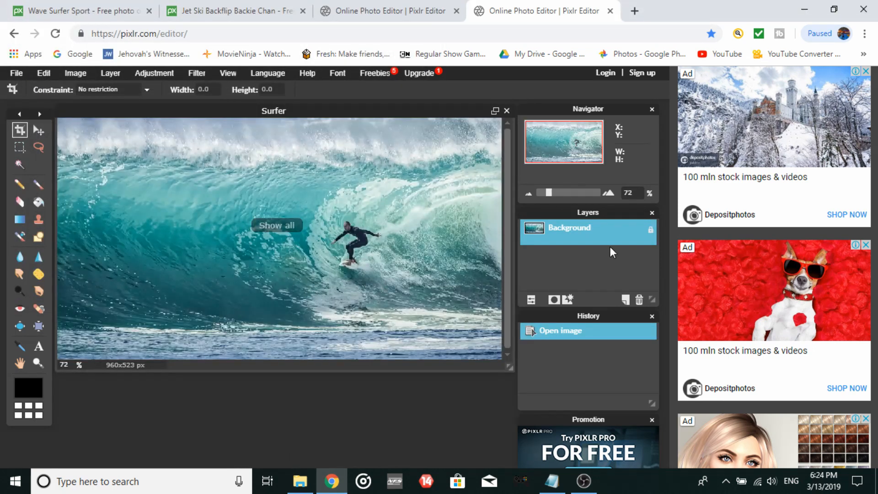
Unlock the surfing photo's background layer and add "jet ski invisible Background.png" as a new layer above it.
double_click(651, 233)
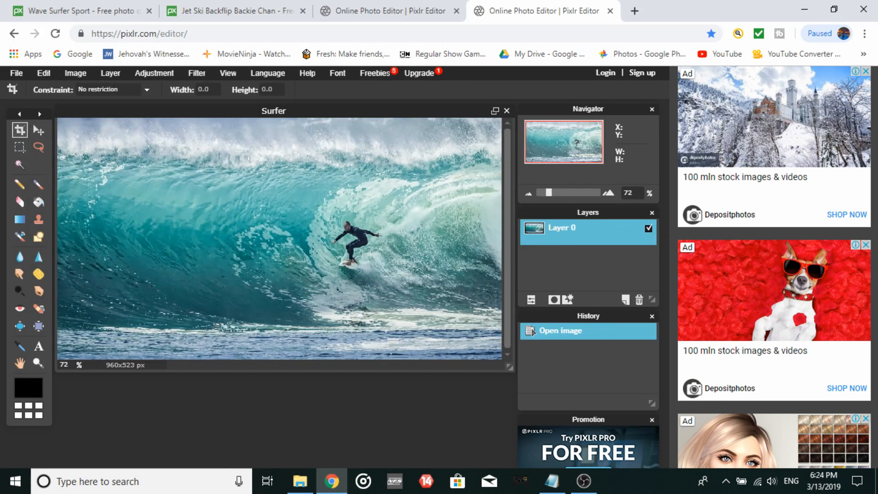
click(99, 72)
click(134, 128)
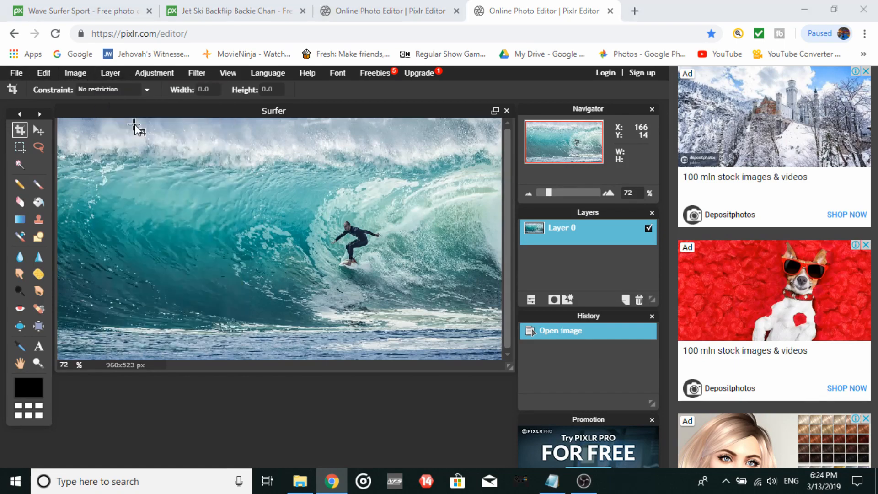
double_click(177, 225)
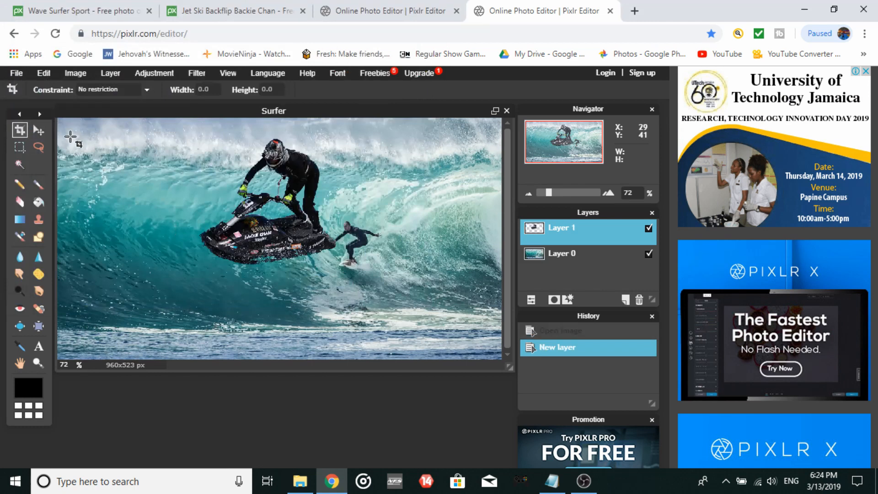
Move the jet ski rider to the right of the surfer and shrink it with Free transform to roughly the surfer's size.
click(38, 130)
drag(268, 168, 465, 208)
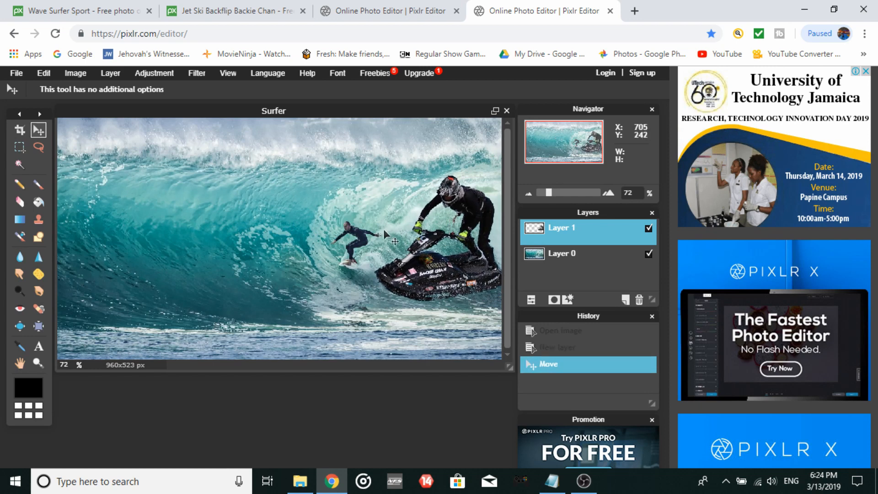
click(42, 74)
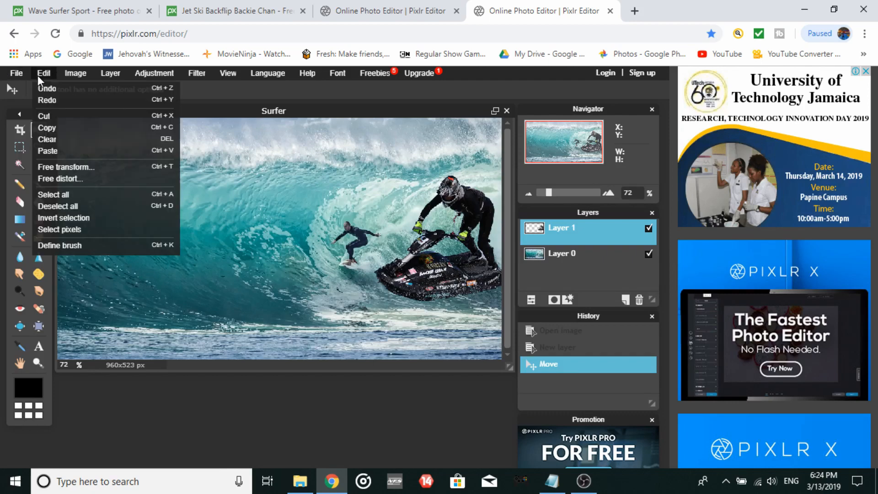
click(76, 167)
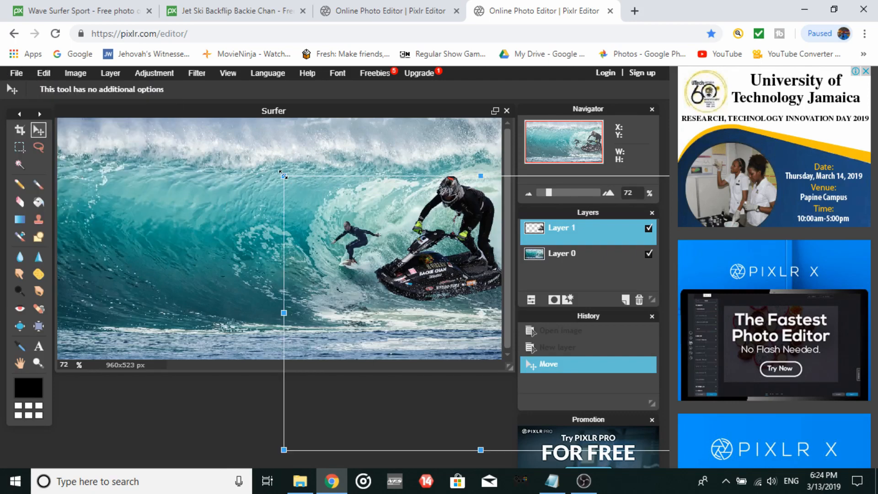
drag(282, 174, 346, 254)
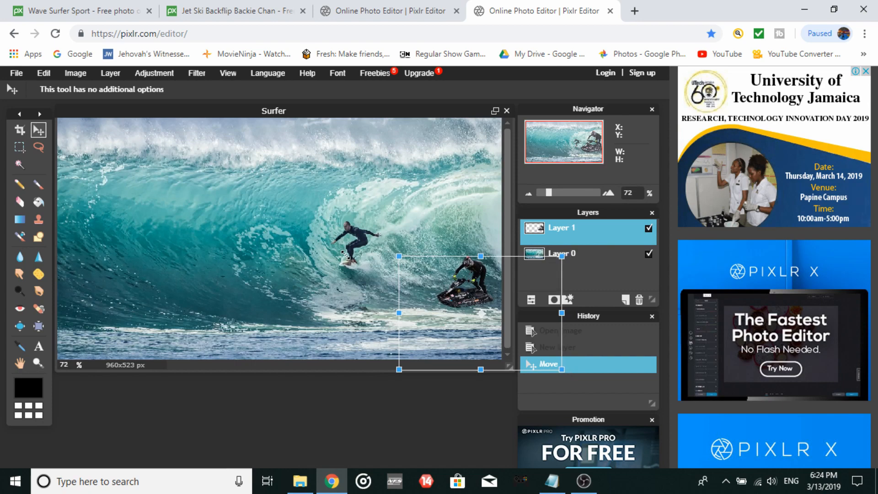
click(34, 130)
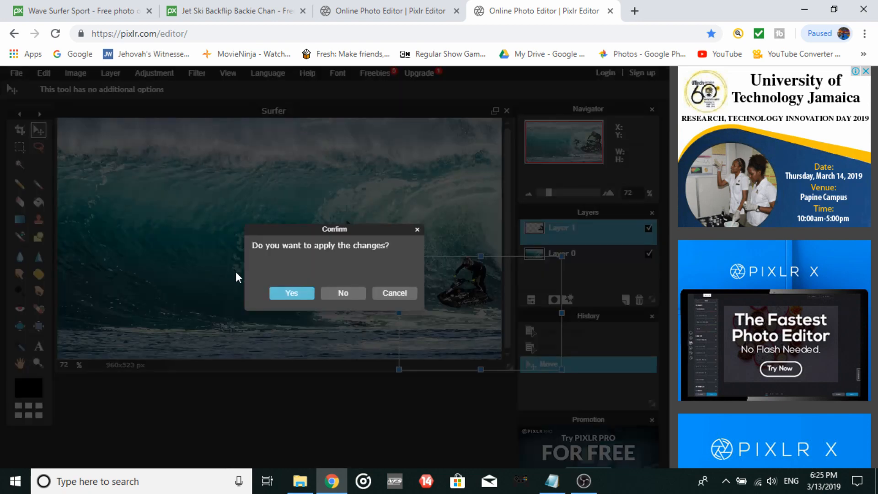
click(300, 296)
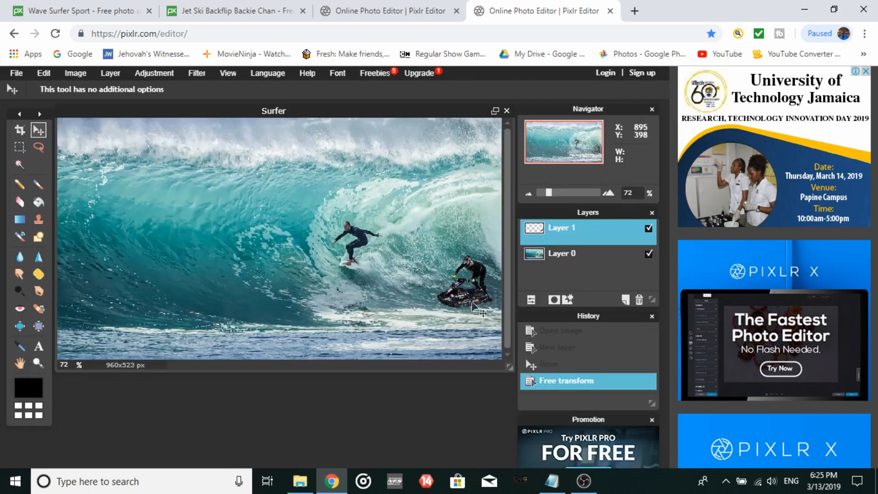
Shrink the jet ski rider slightly more with Free transform and place it on the white part of the wave, right of the surfer.
drag(473, 303, 462, 265)
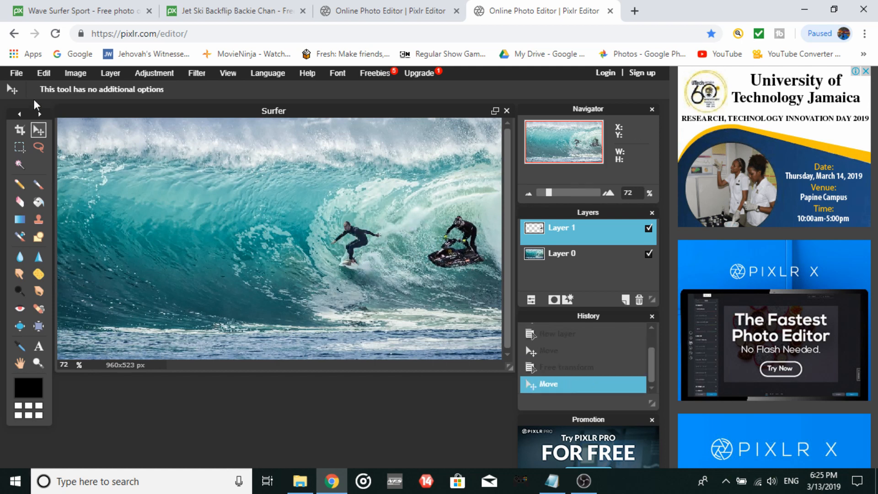
click(16, 75)
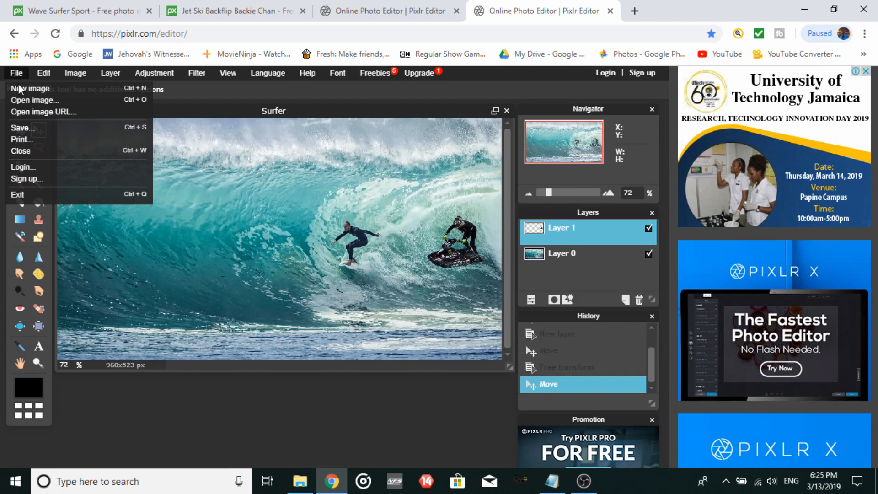
click(271, 144)
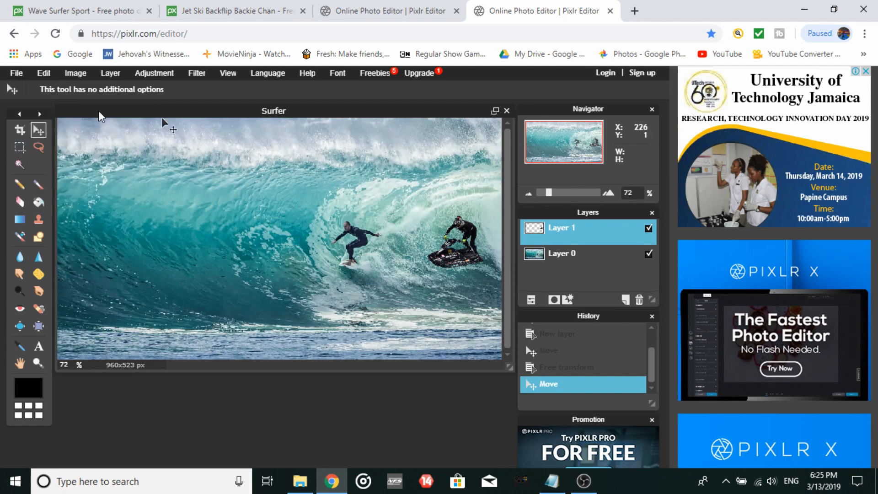
click(44, 73)
click(98, 168)
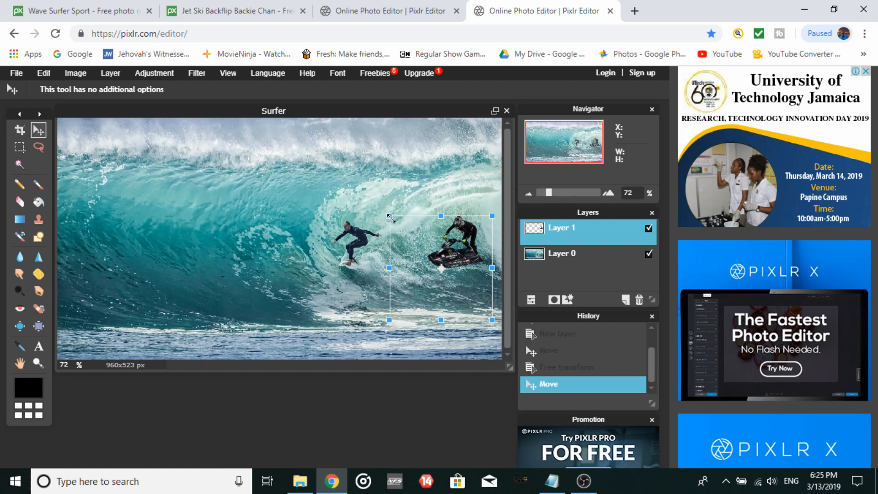
drag(392, 219, 398, 225)
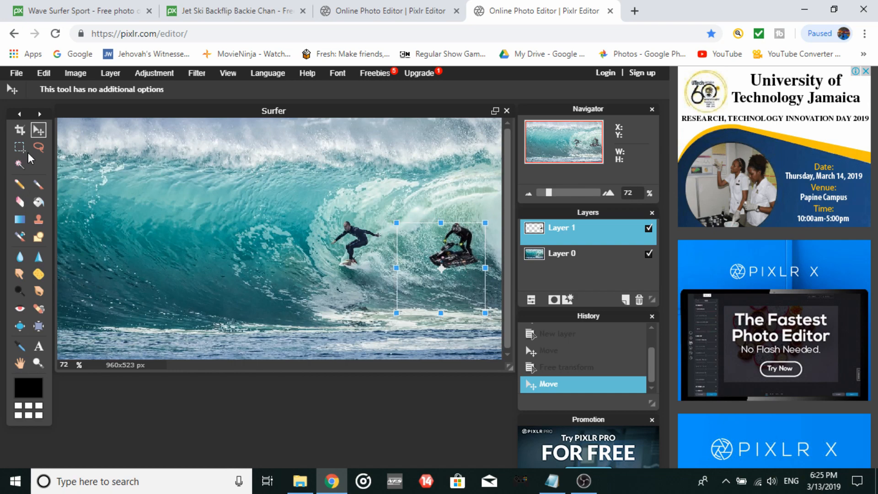
click(33, 135)
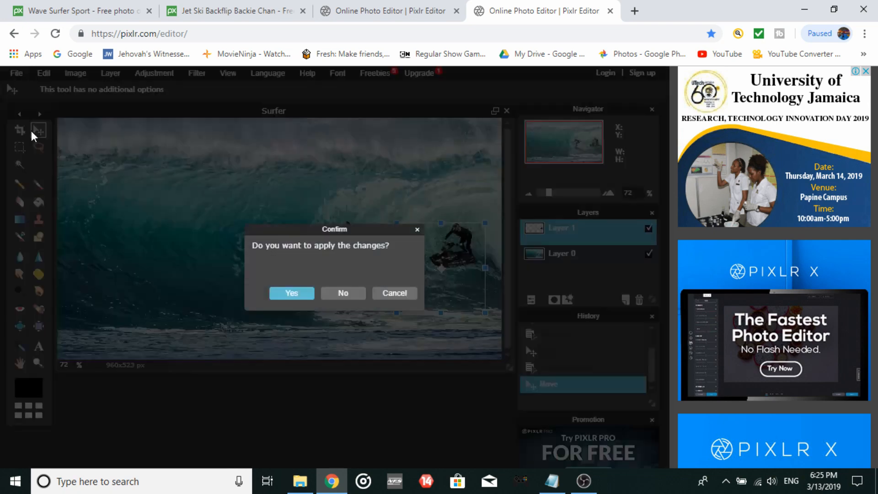
click(292, 294)
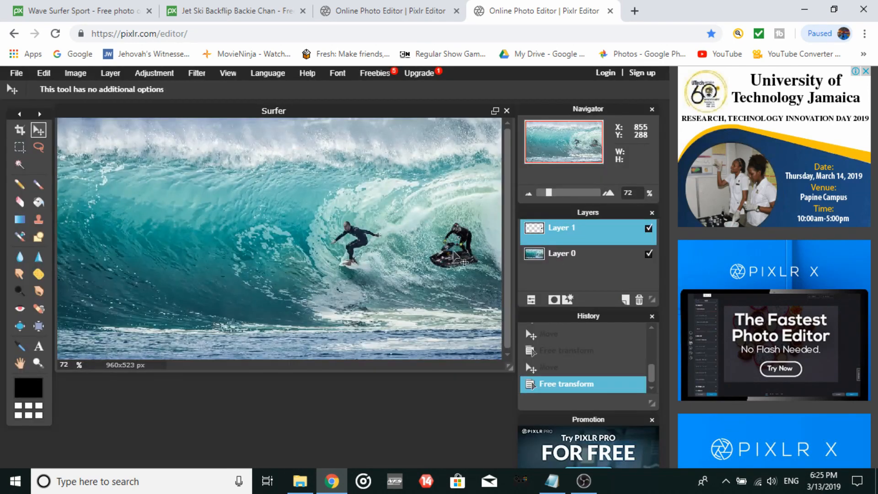
drag(465, 265, 473, 250)
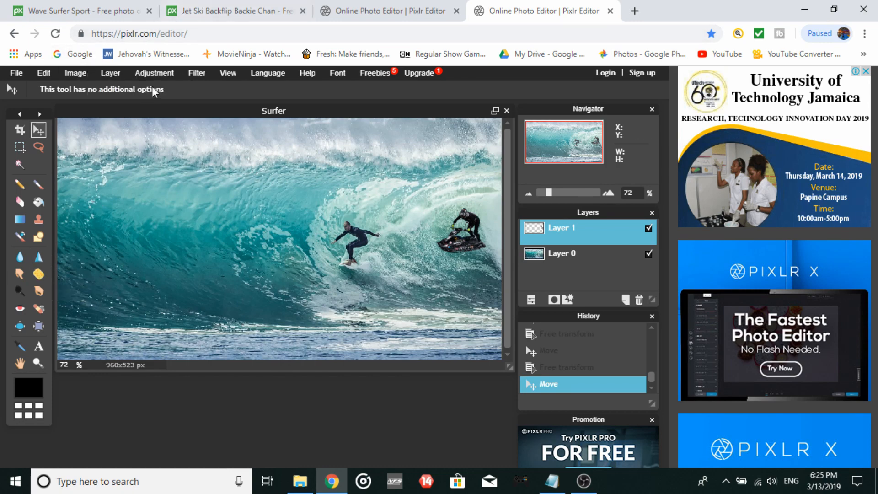
Add an empty layer and create the two-line text "Making / Cool Thumbnails" in Gloss And Bloom near the photo's upper left corner.
click(112, 74)
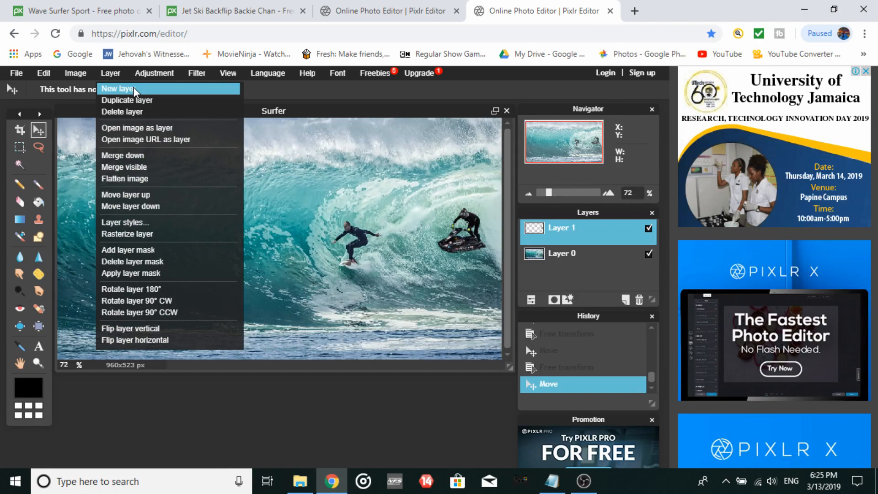
click(118, 89)
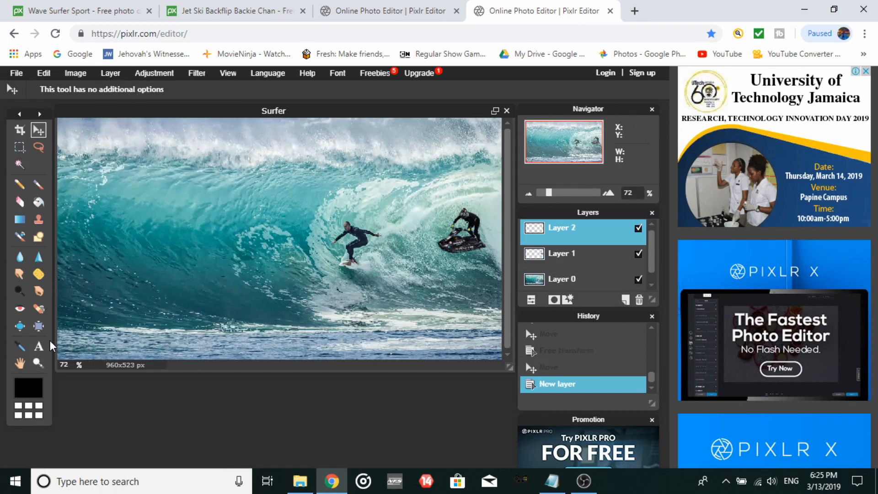
click(38, 346)
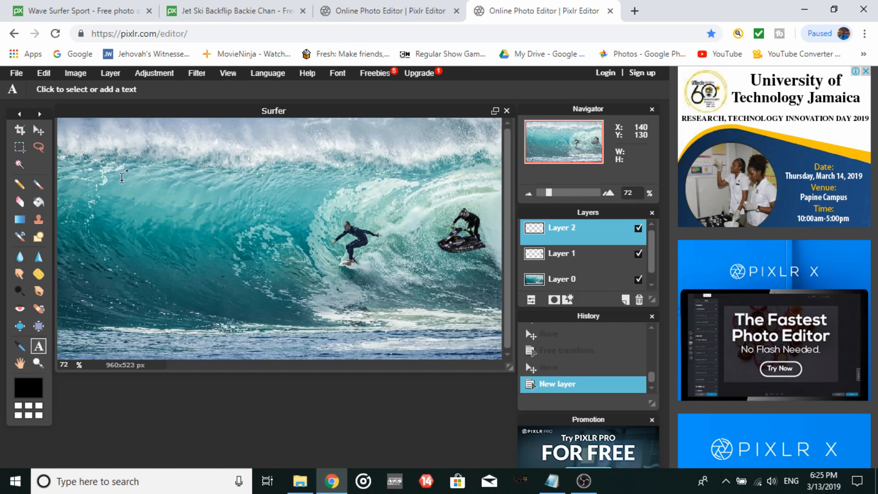
click(75, 161)
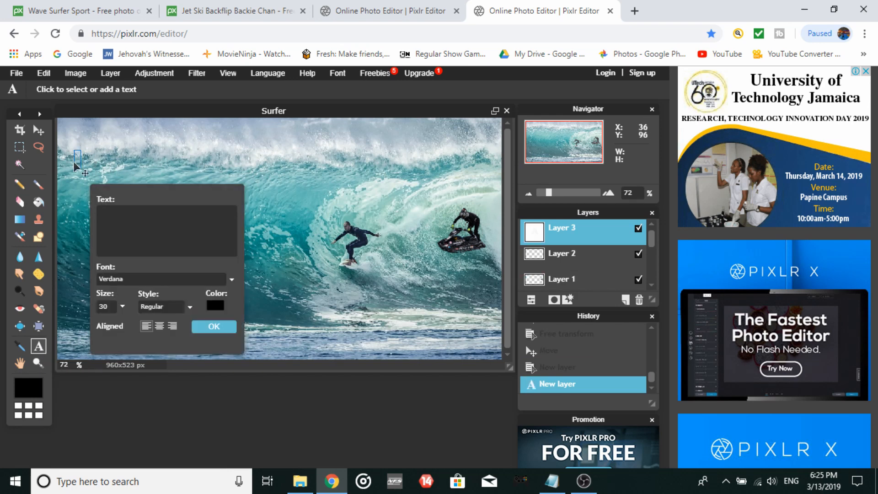
click(232, 280)
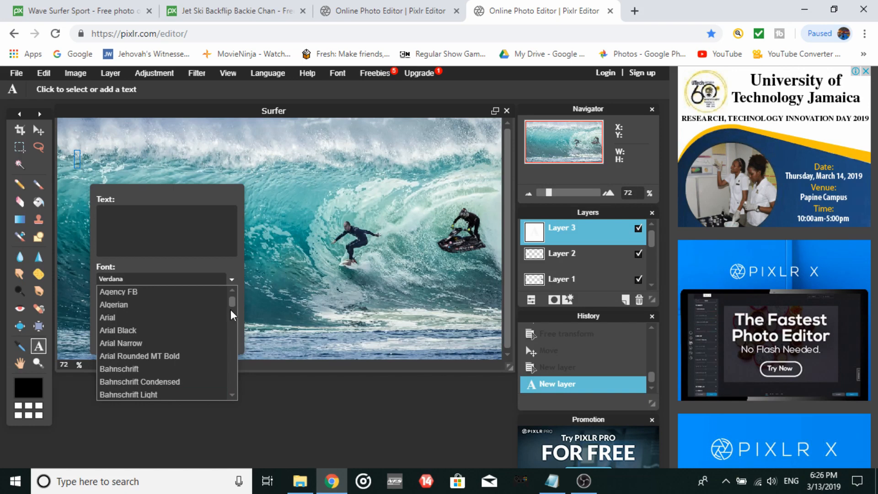
drag(234, 306, 237, 341)
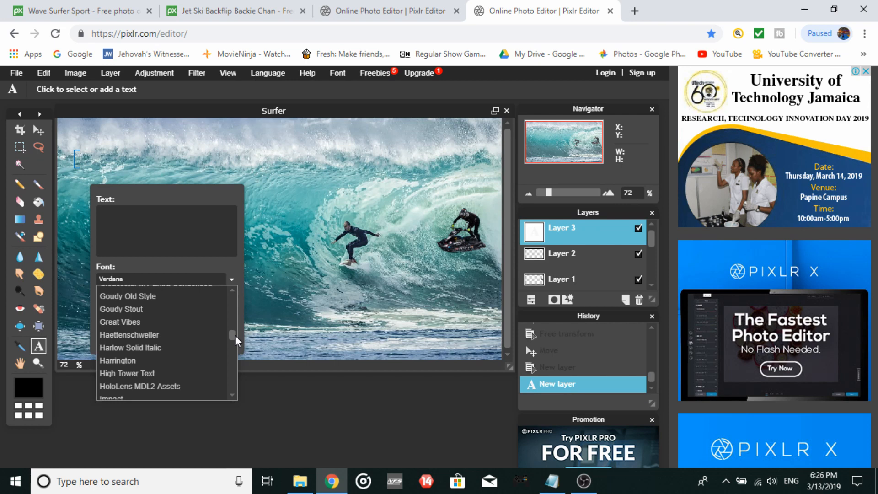
drag(235, 336, 235, 334)
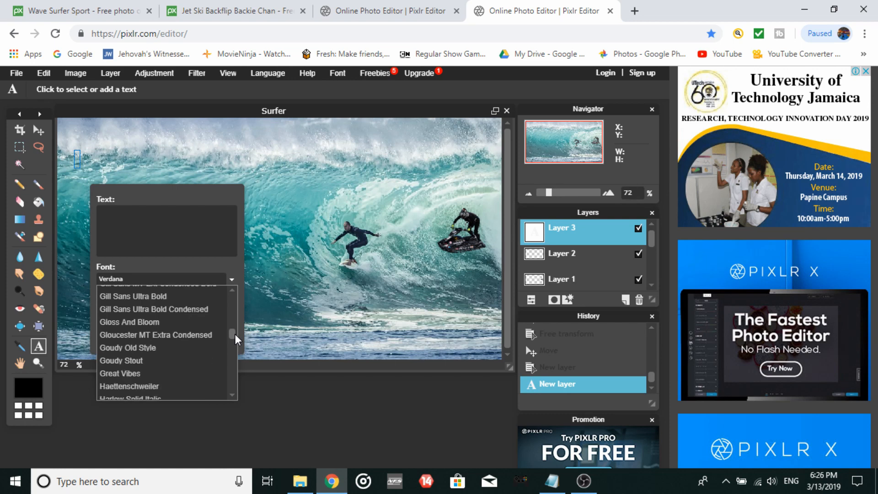
click(157, 322)
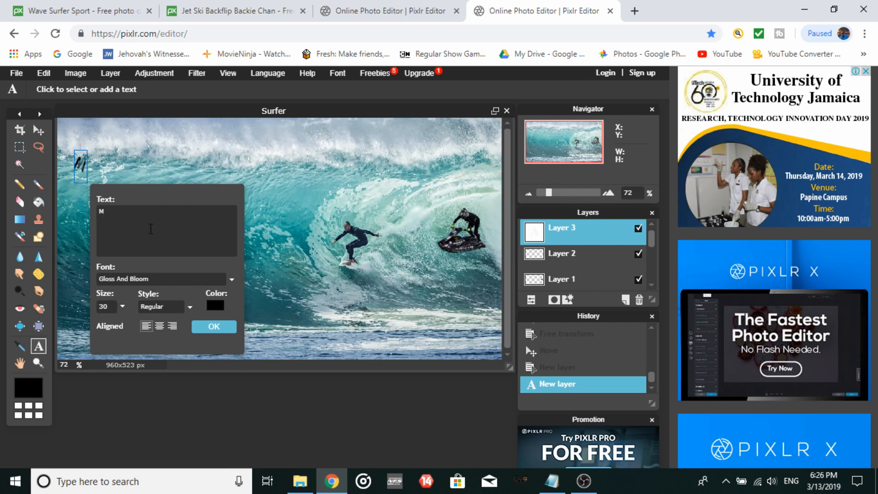
text(king )
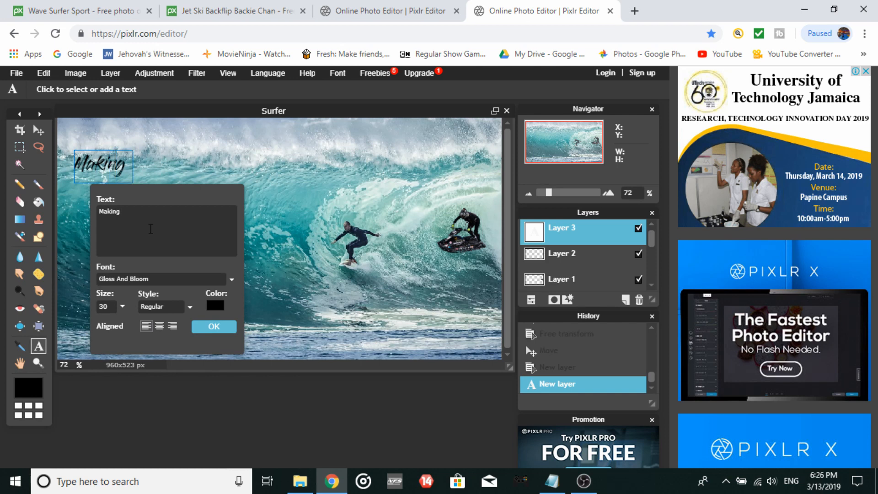
text(Cool Thumbnails)
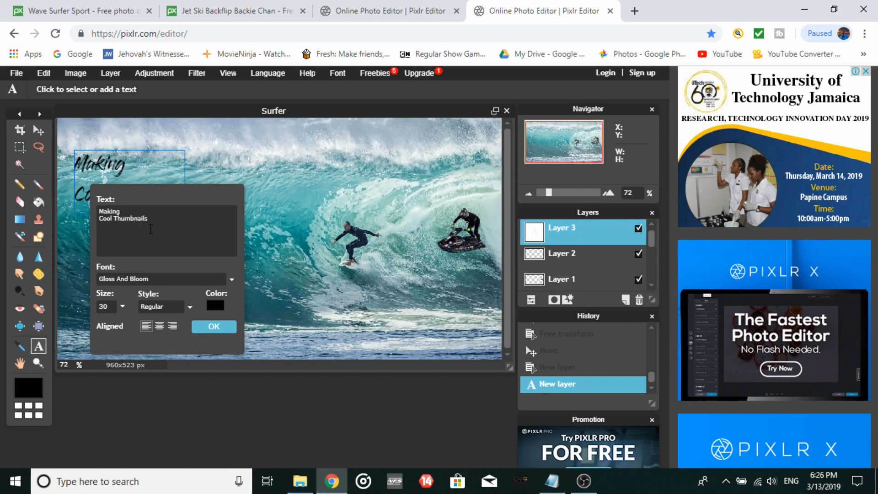
Set the color of the "Making / Cool Thumbnails" text to bright yellow, hex fff30a.
click(216, 306)
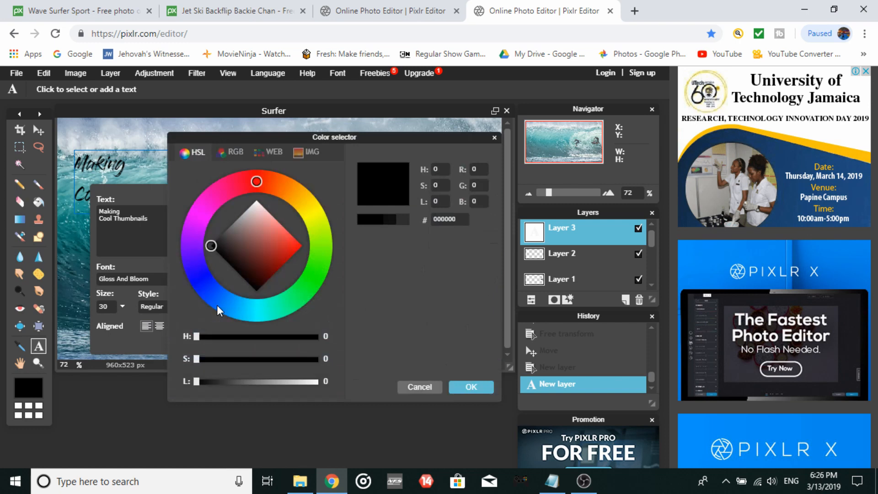
click(310, 211)
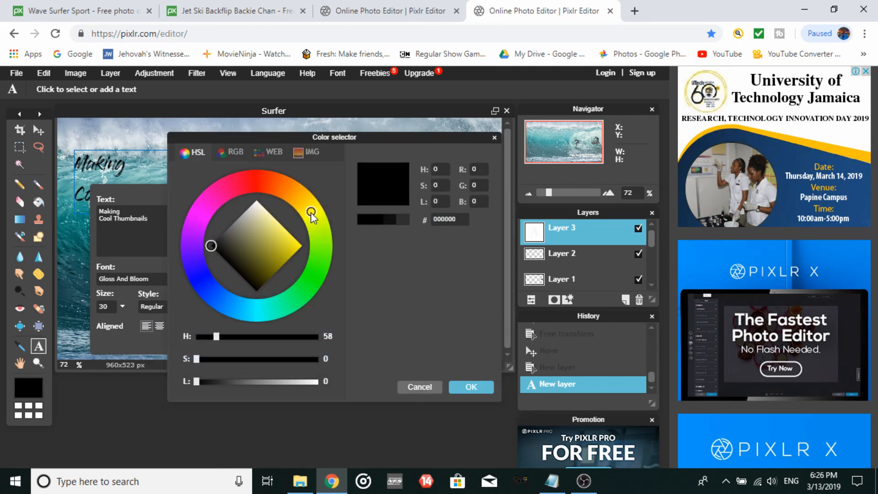
click(290, 249)
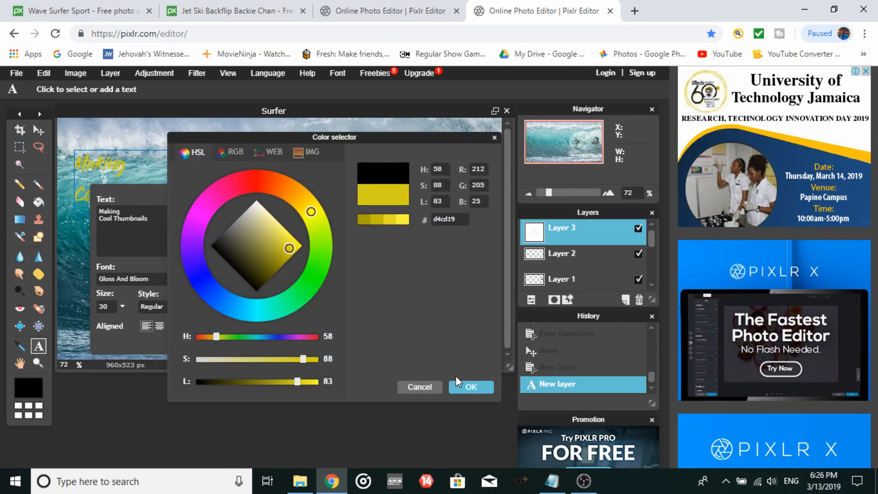
click(465, 387)
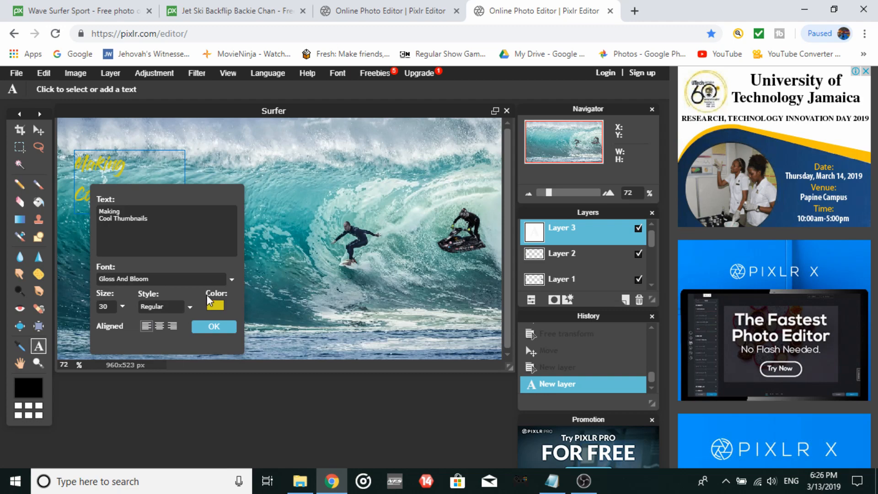
click(212, 308)
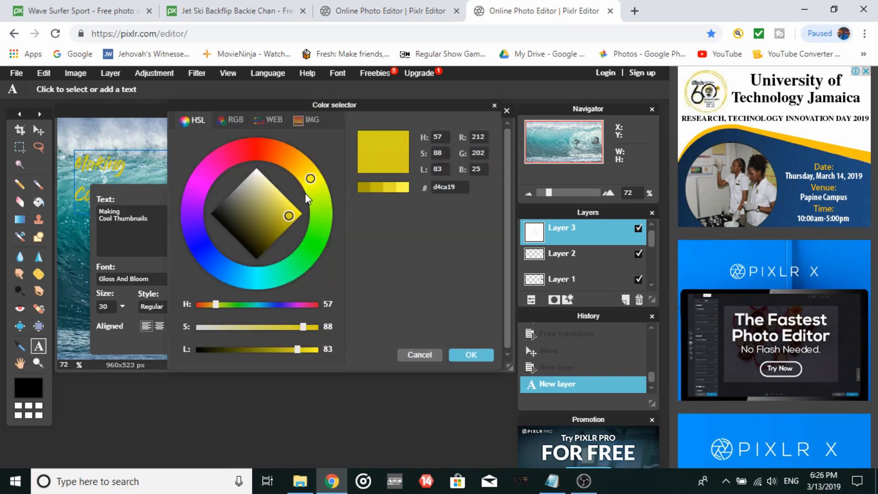
click(287, 211)
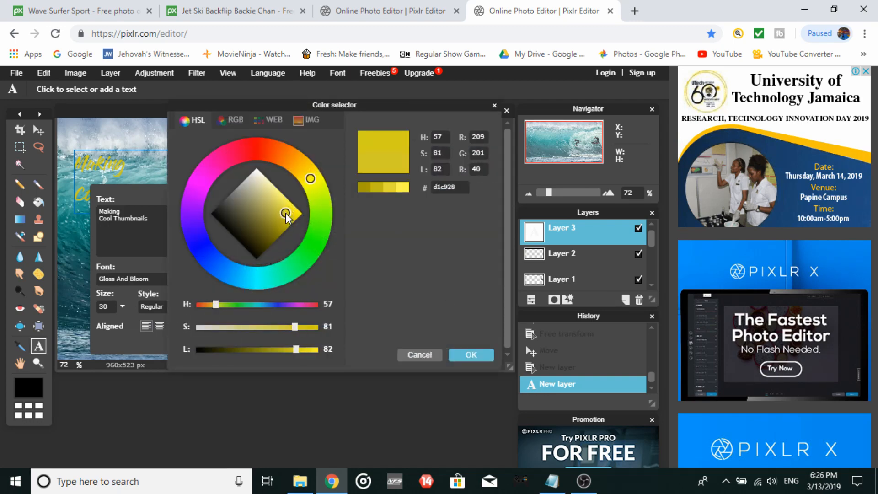
mouse_move(288, 211)
mouse_down()
mouse_move(307, 213)
mouse_move(296, 204)
mouse_move(301, 214)
mouse_up()
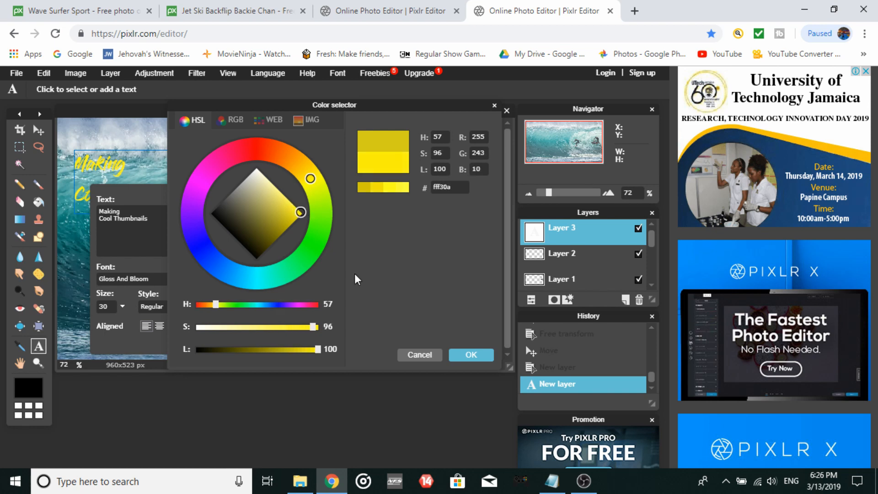
click(465, 356)
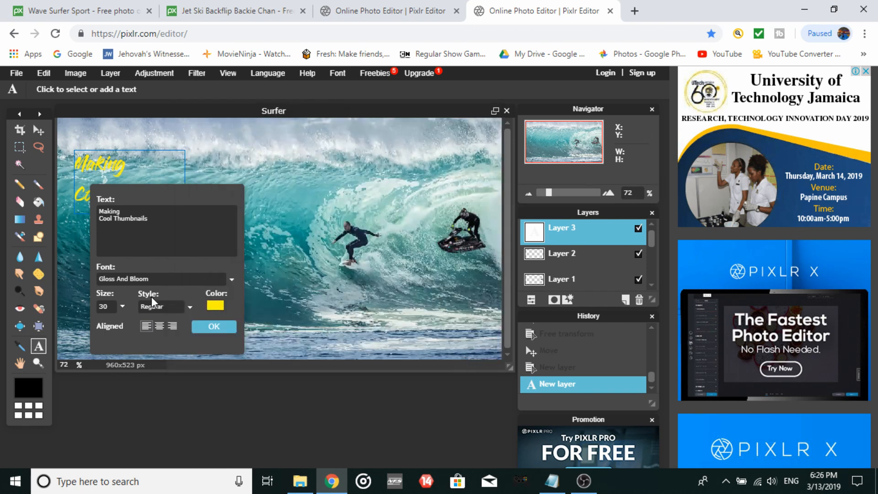
Enlarge the title text to size 65, accept it, and shift it slightly toward the photo's left edge.
click(122, 307)
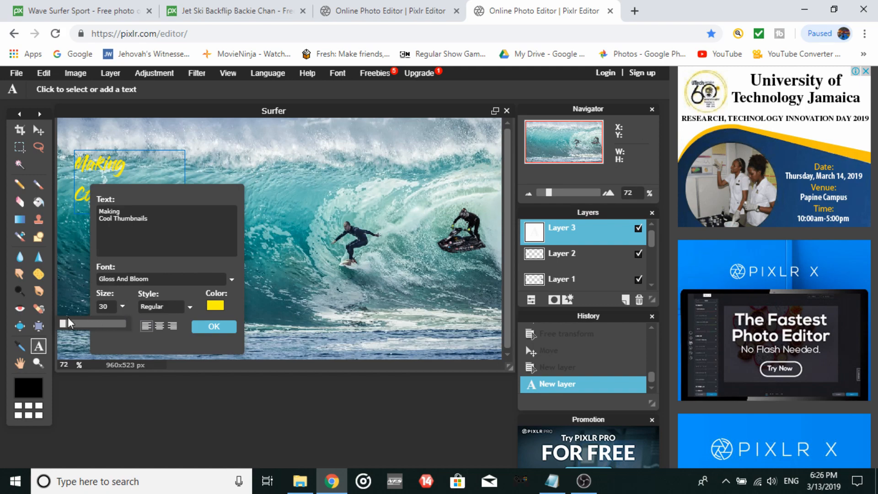
drag(62, 325, 66, 326)
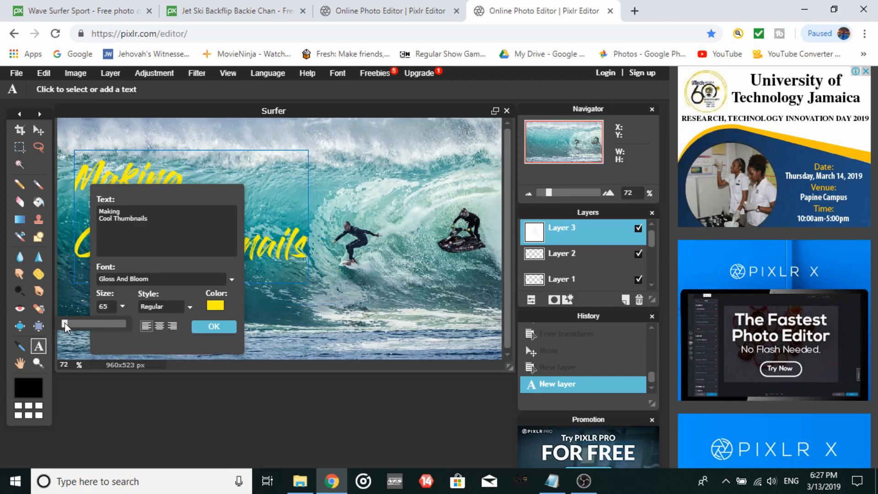
click(208, 329)
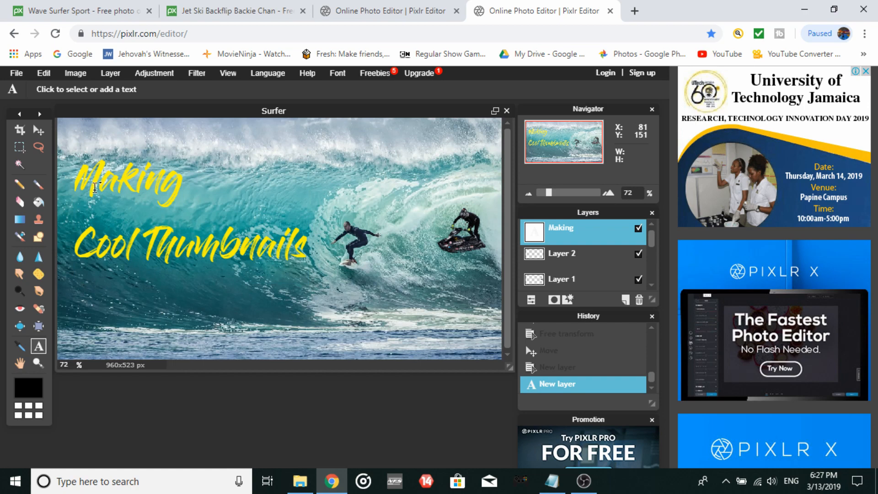
click(38, 130)
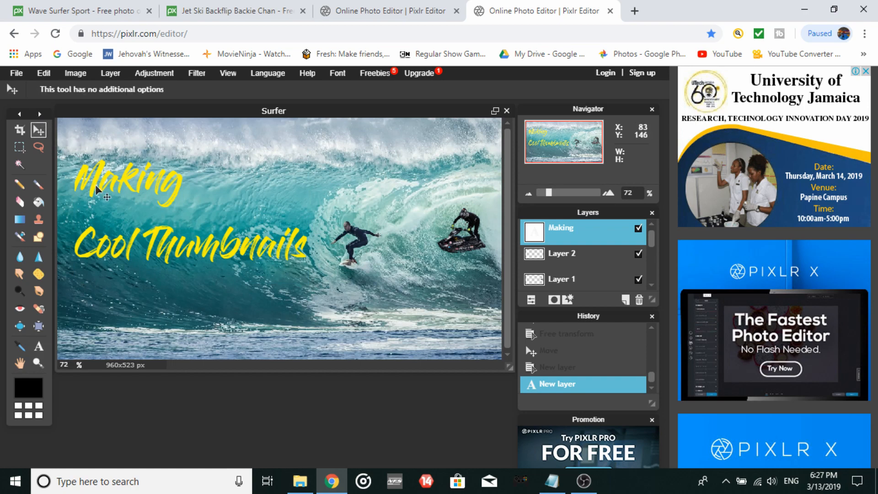
drag(94, 187, 85, 187)
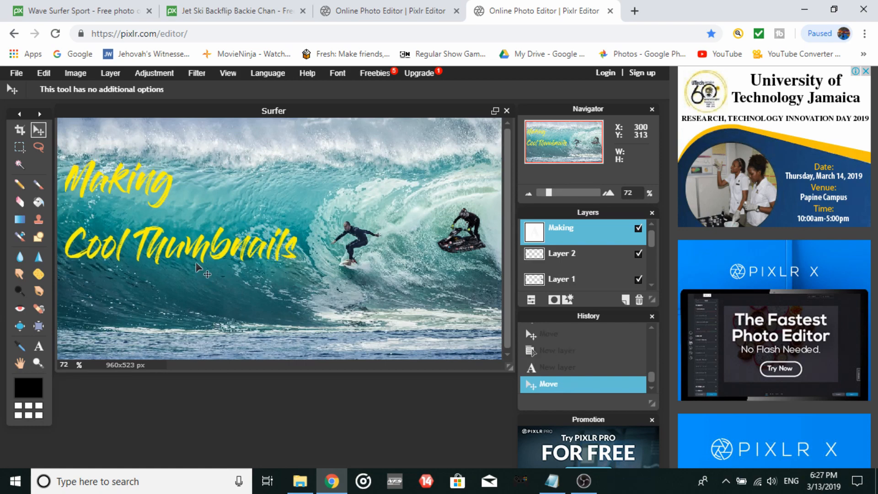
Compare the new thumbnail with the "Surfer with Jet ski Rider" version open in the other editor page, and minimize the browser.
click(341, 14)
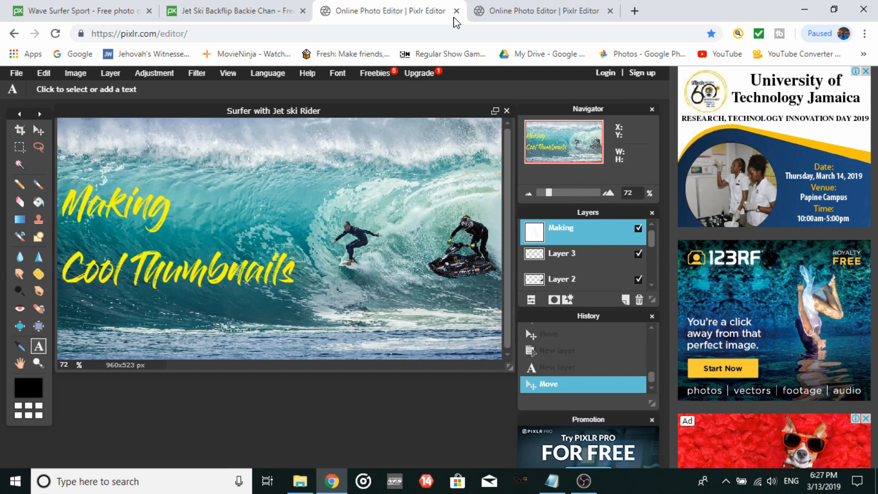
click(504, 9)
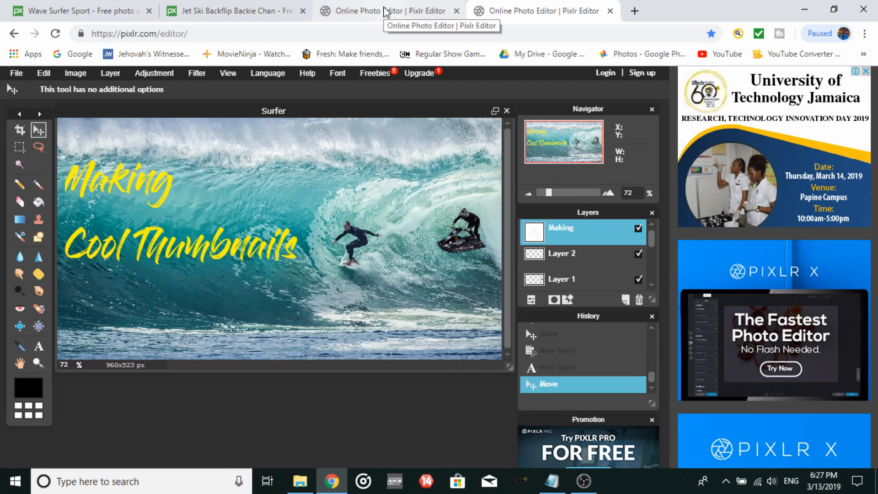
click(386, 13)
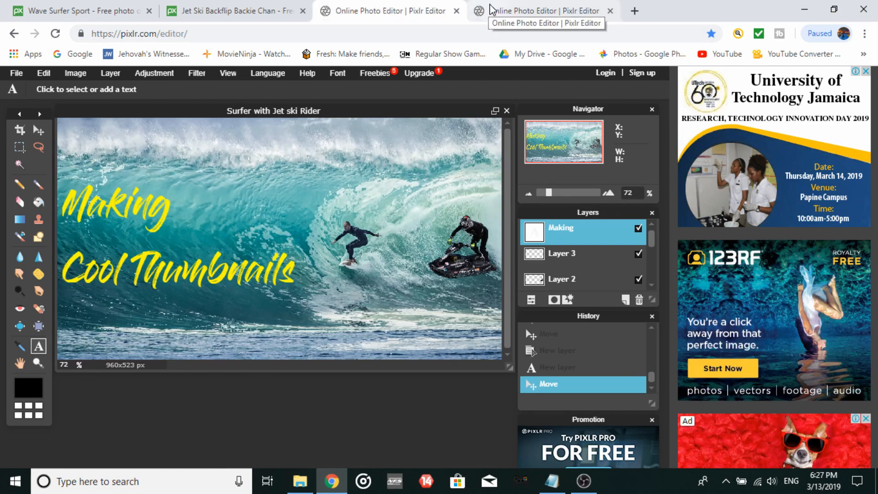
click(492, 9)
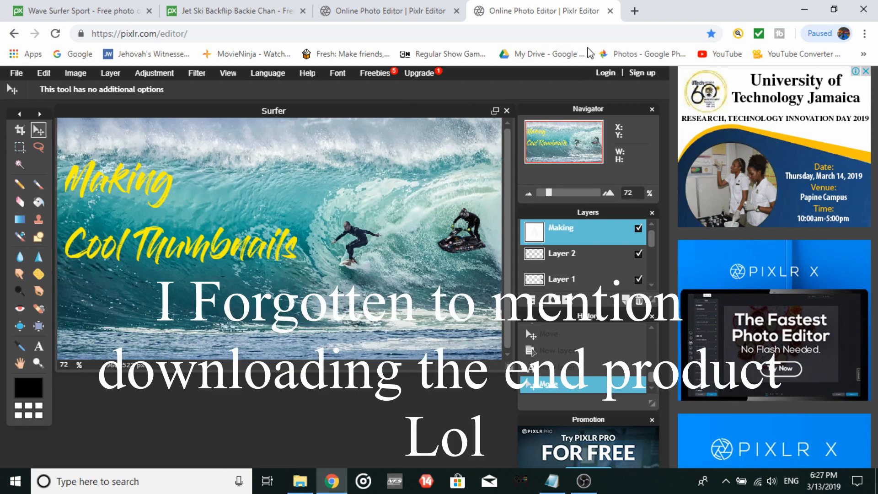
click(805, 10)
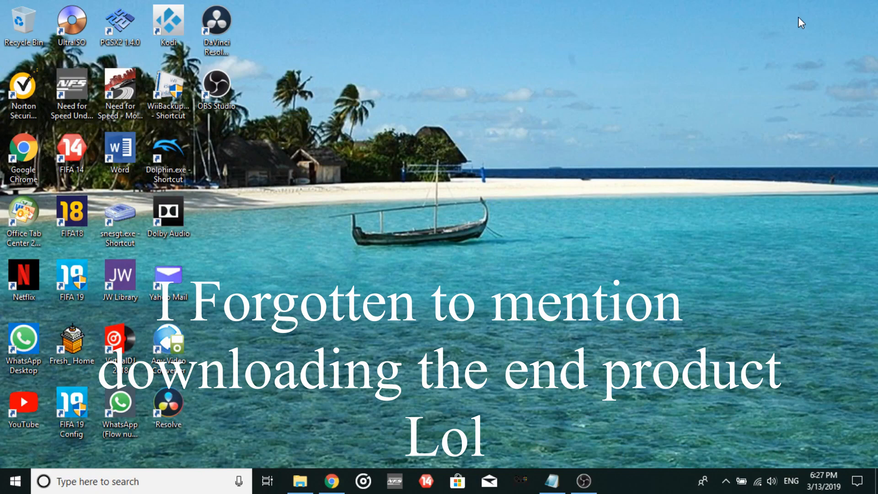